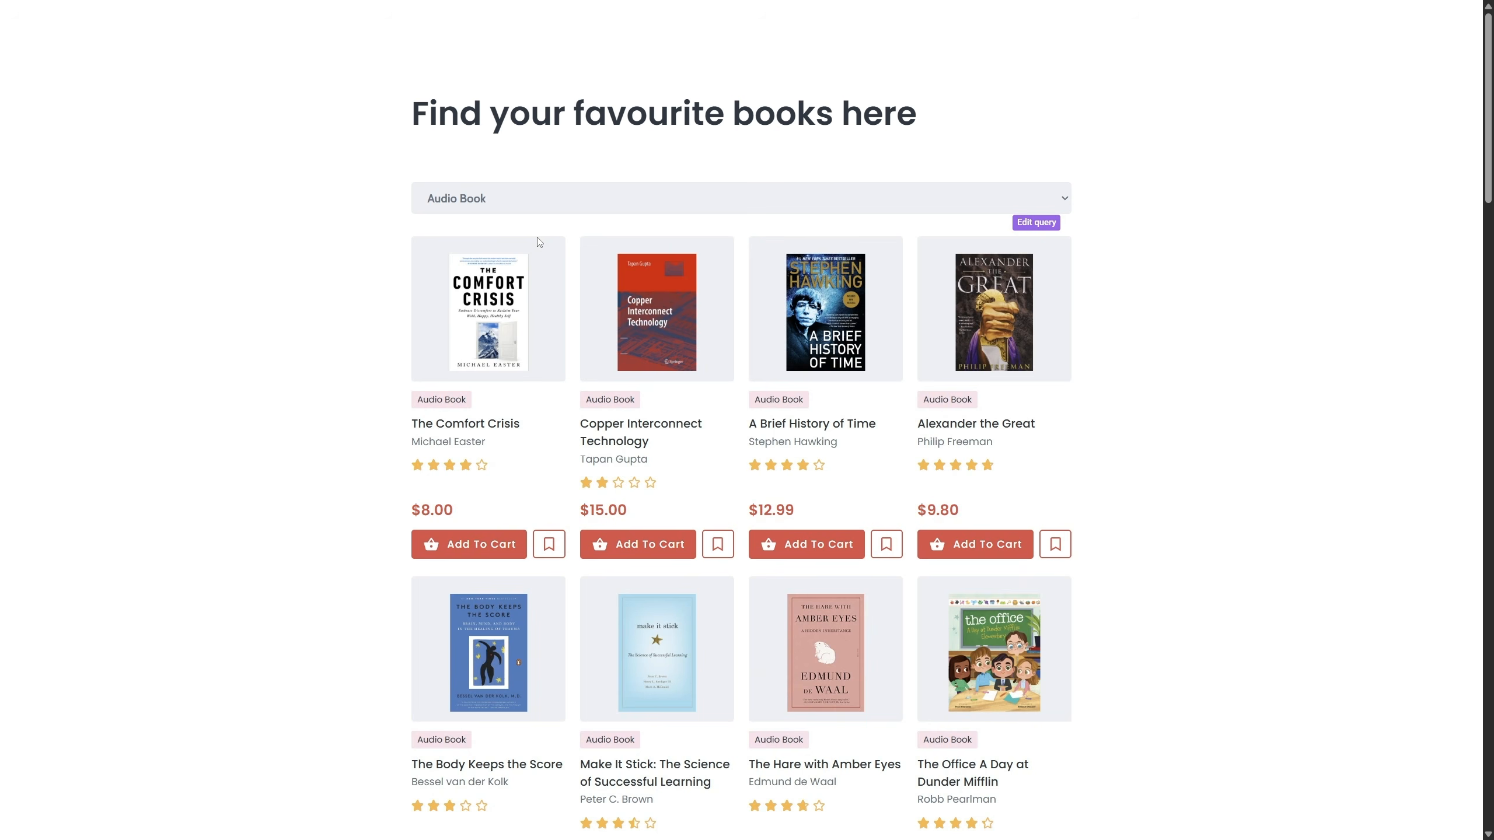
# Test the product type filter above the book grid with the E-book, Audio Book and Paper Book options.
pyautogui.click(532, 211)
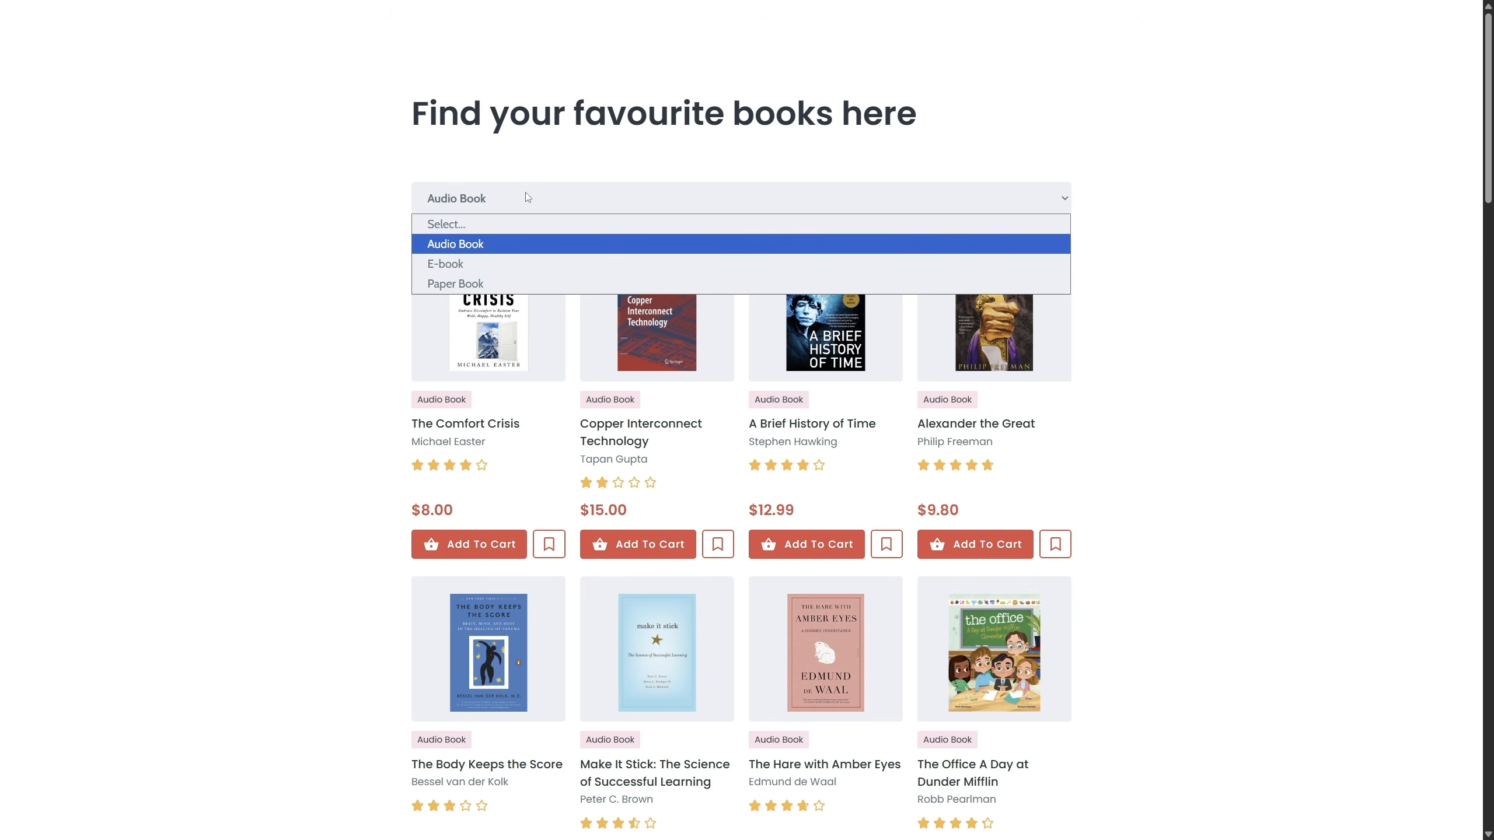
pyautogui.click(539, 263)
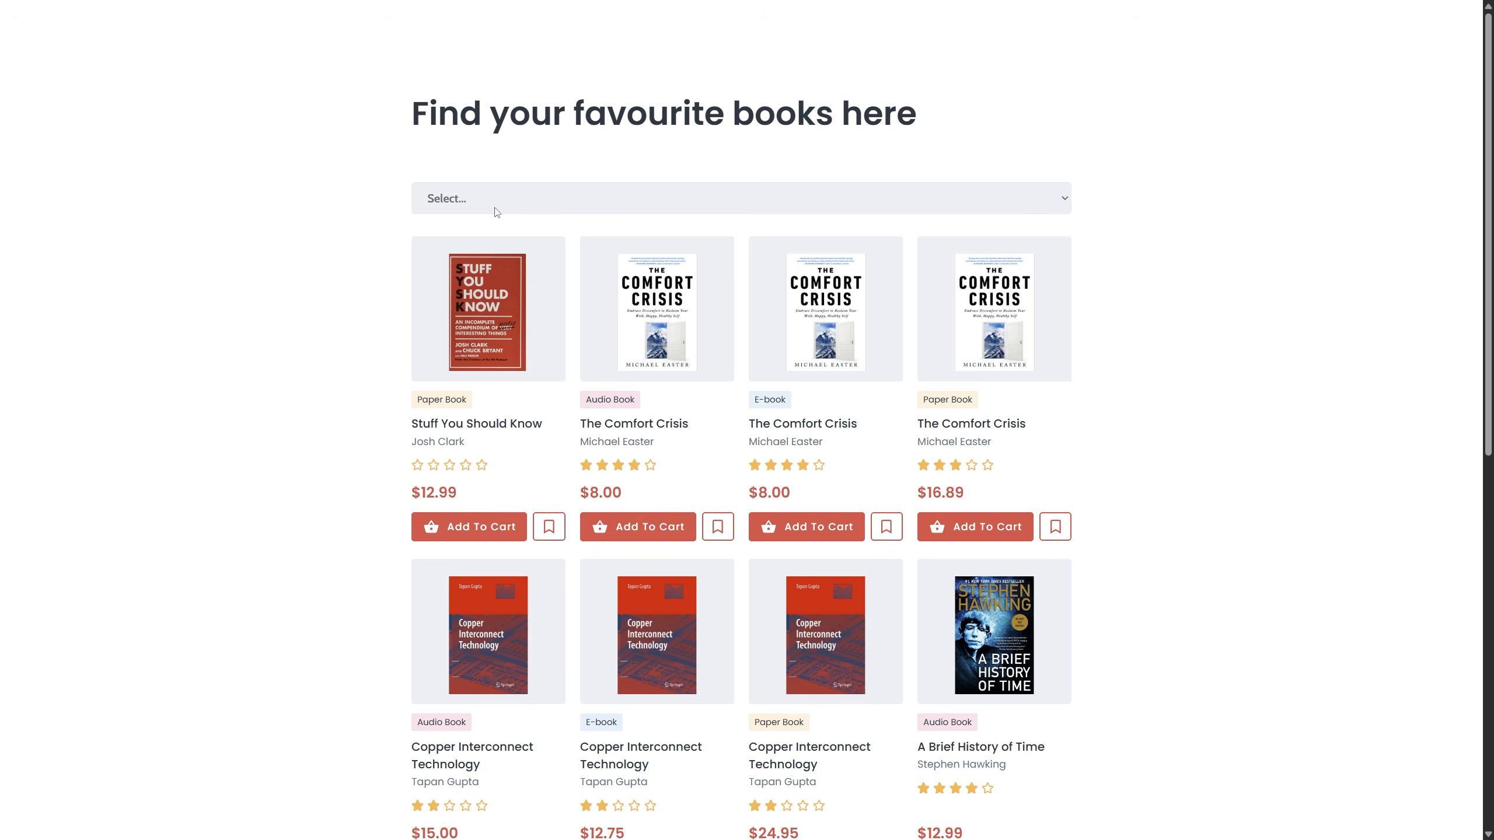
pyautogui.click(522, 198)
pyautogui.click(551, 243)
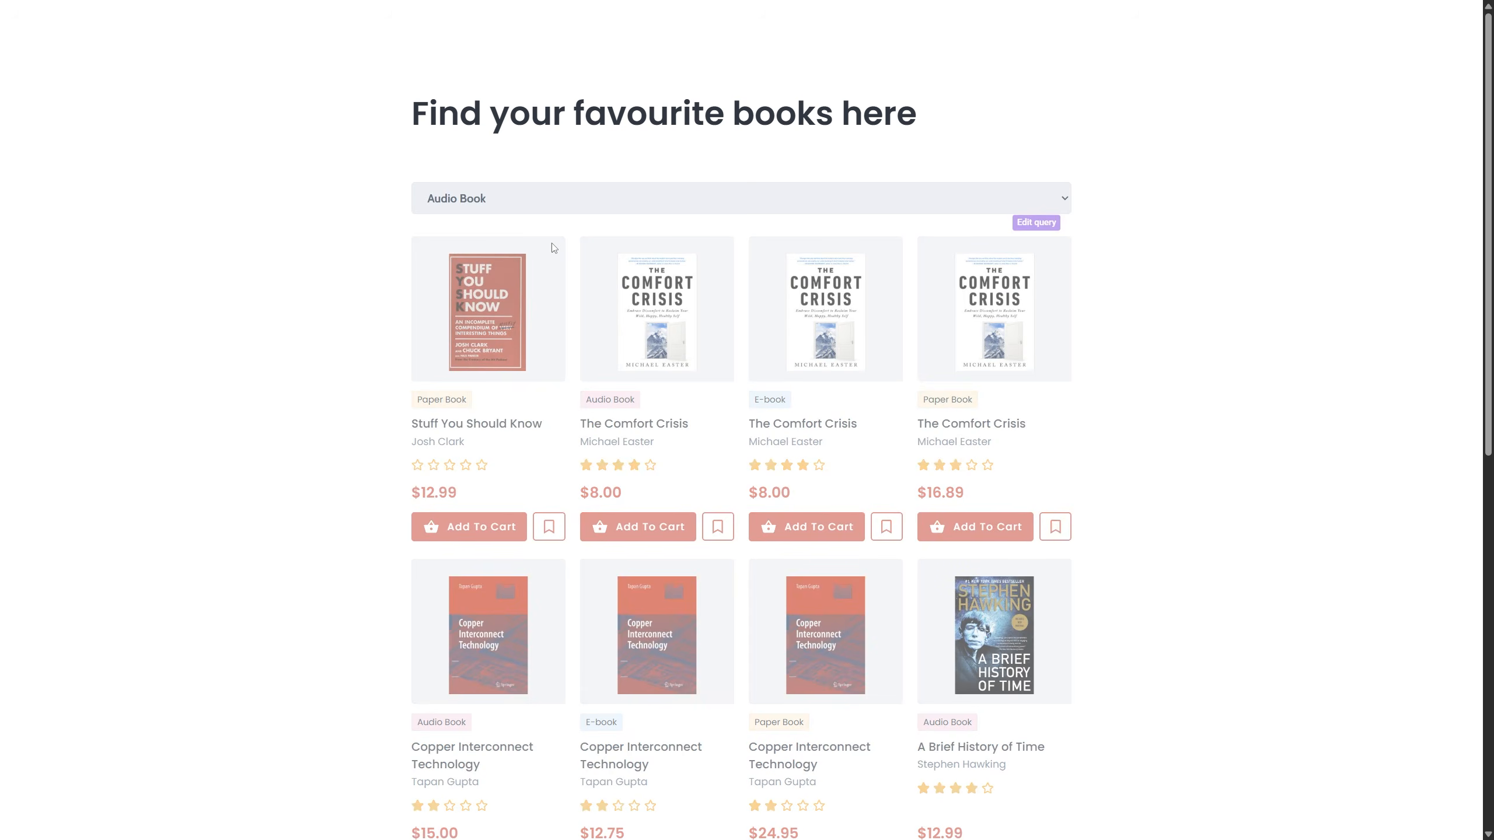
pyautogui.click(546, 201)
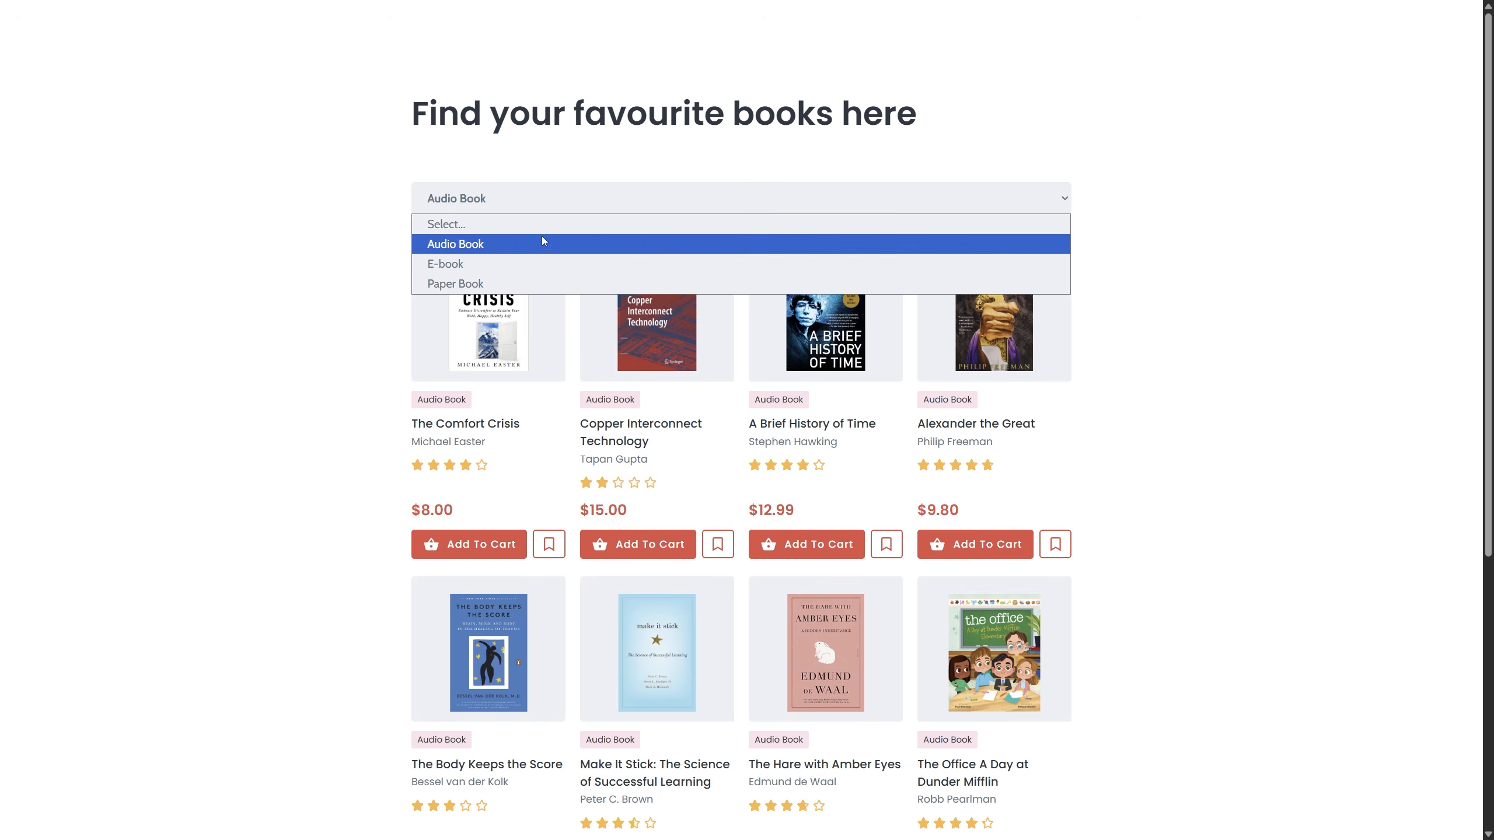
pyautogui.click(541, 261)
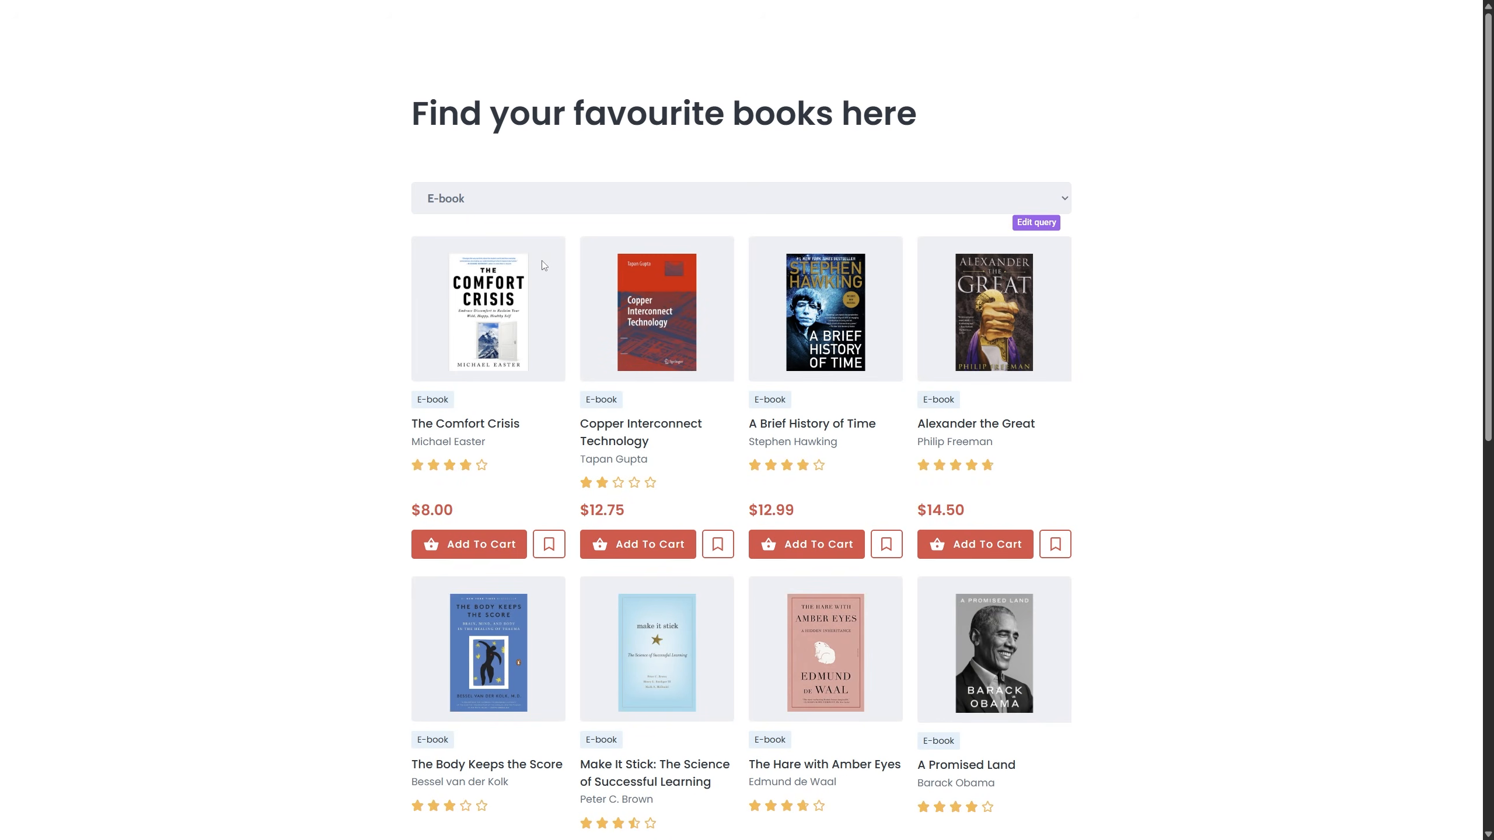
pyautogui.click(537, 203)
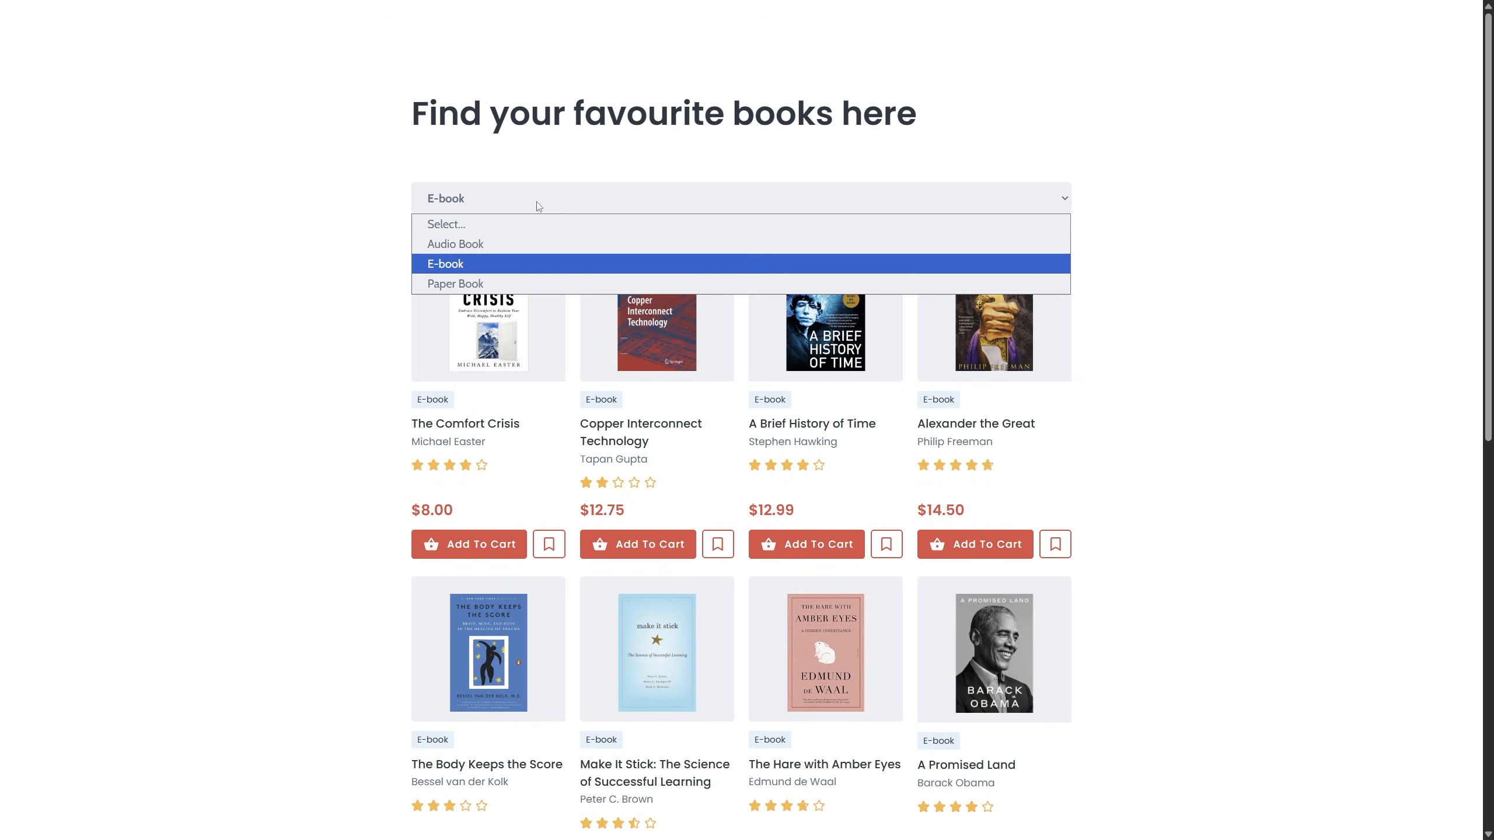
pyautogui.click(535, 283)
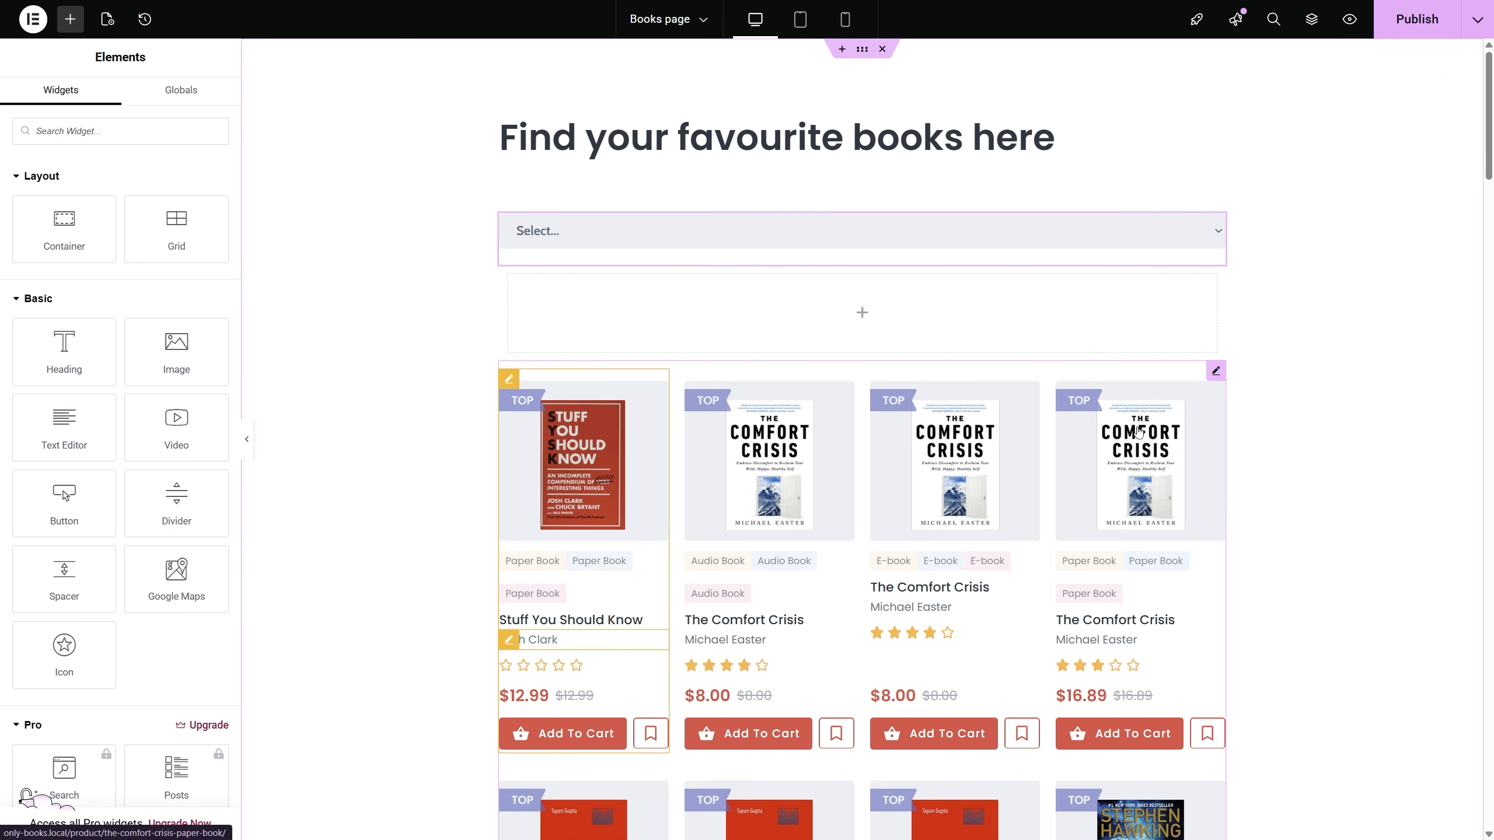
# Open the Select Filter widget's settings and examine its available Apply type options.
pyautogui.click(1184, 229)
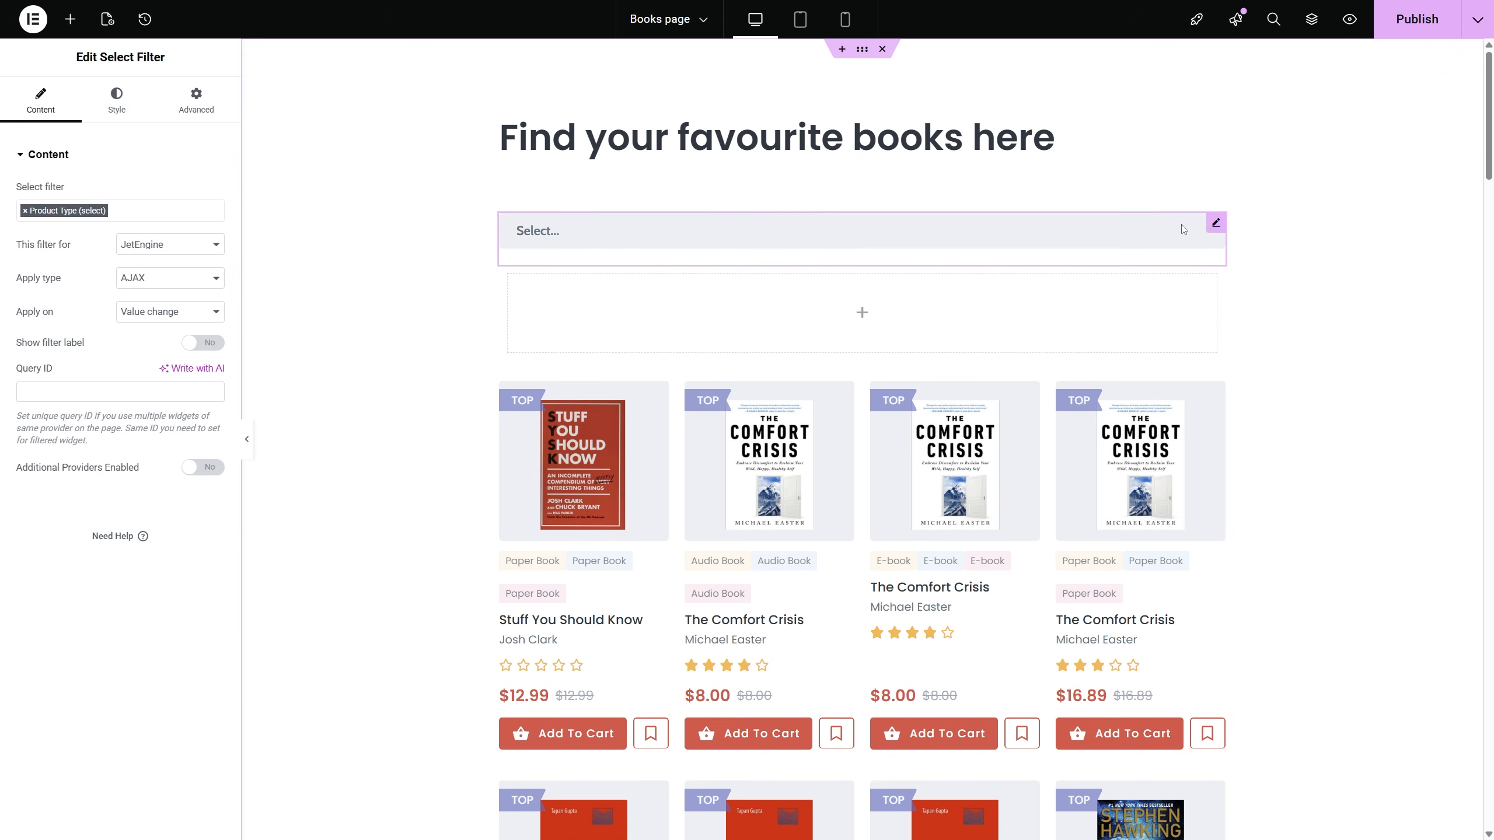
pyautogui.click(204, 279)
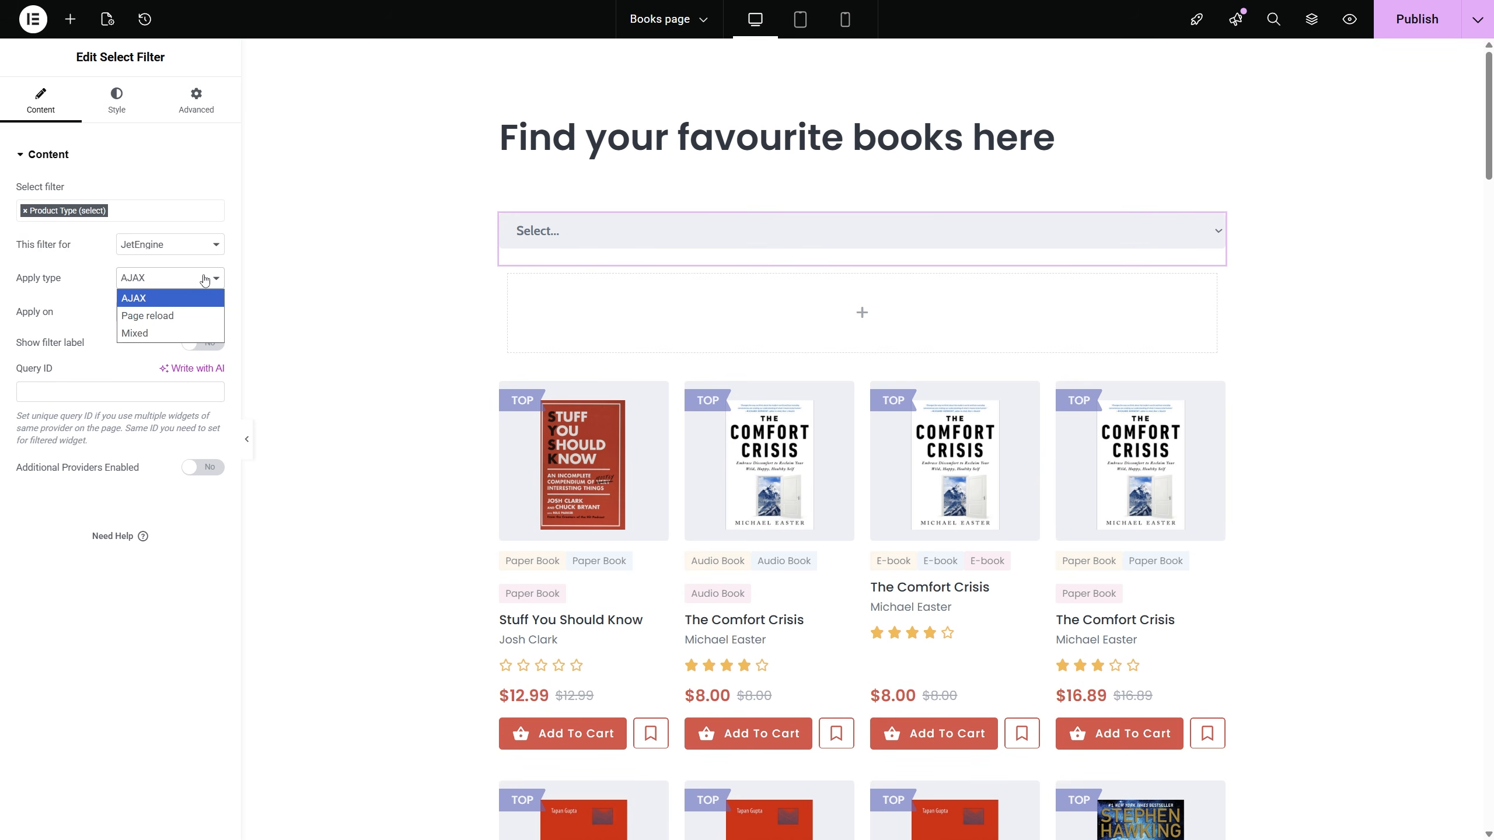
pyautogui.click(205, 279)
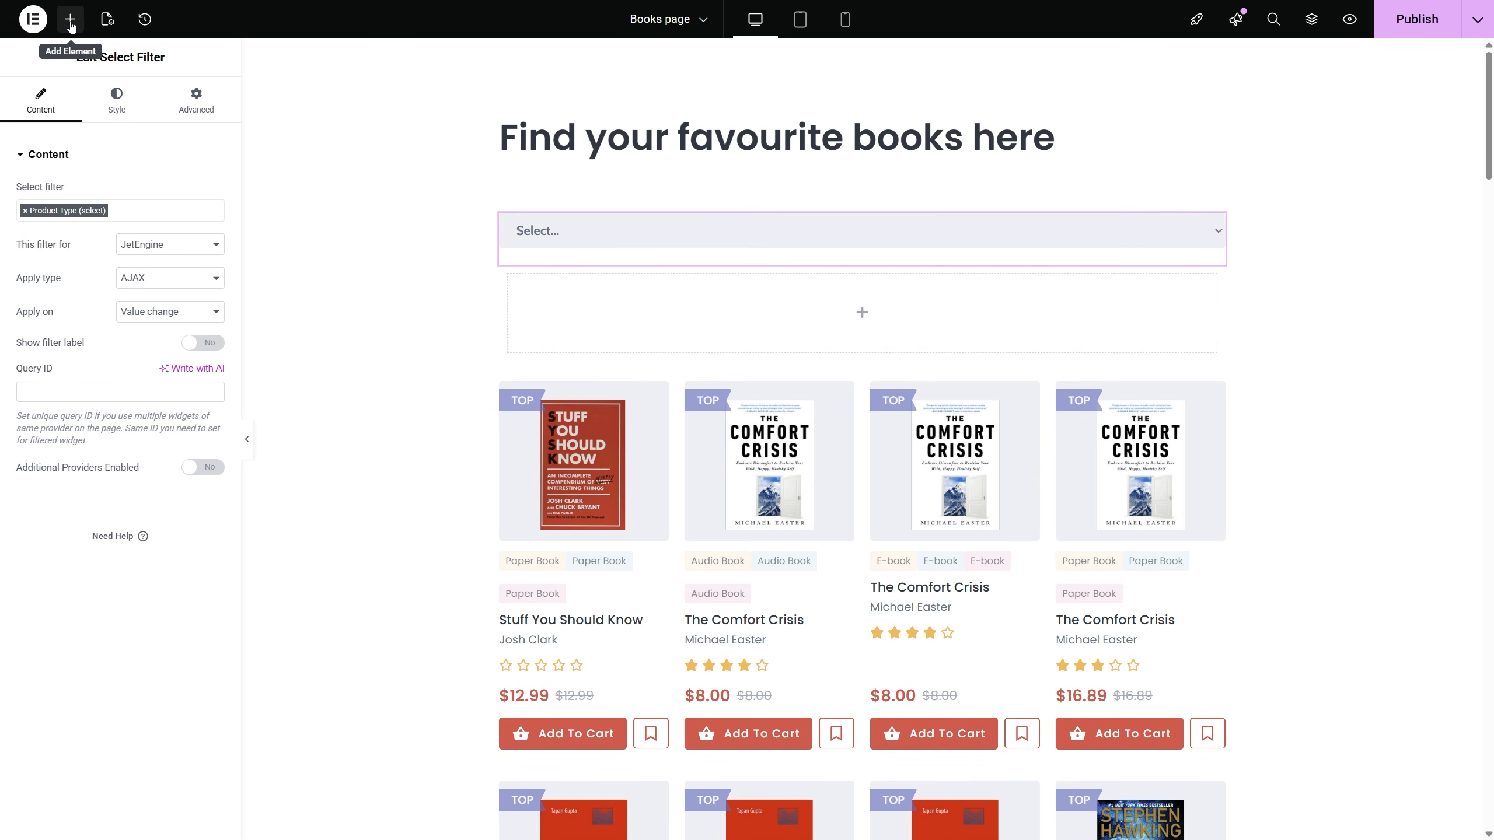
# Add an Icon widget and a Heading widget to the empty container between the filter and the book grid.
pyautogui.click(70, 21)
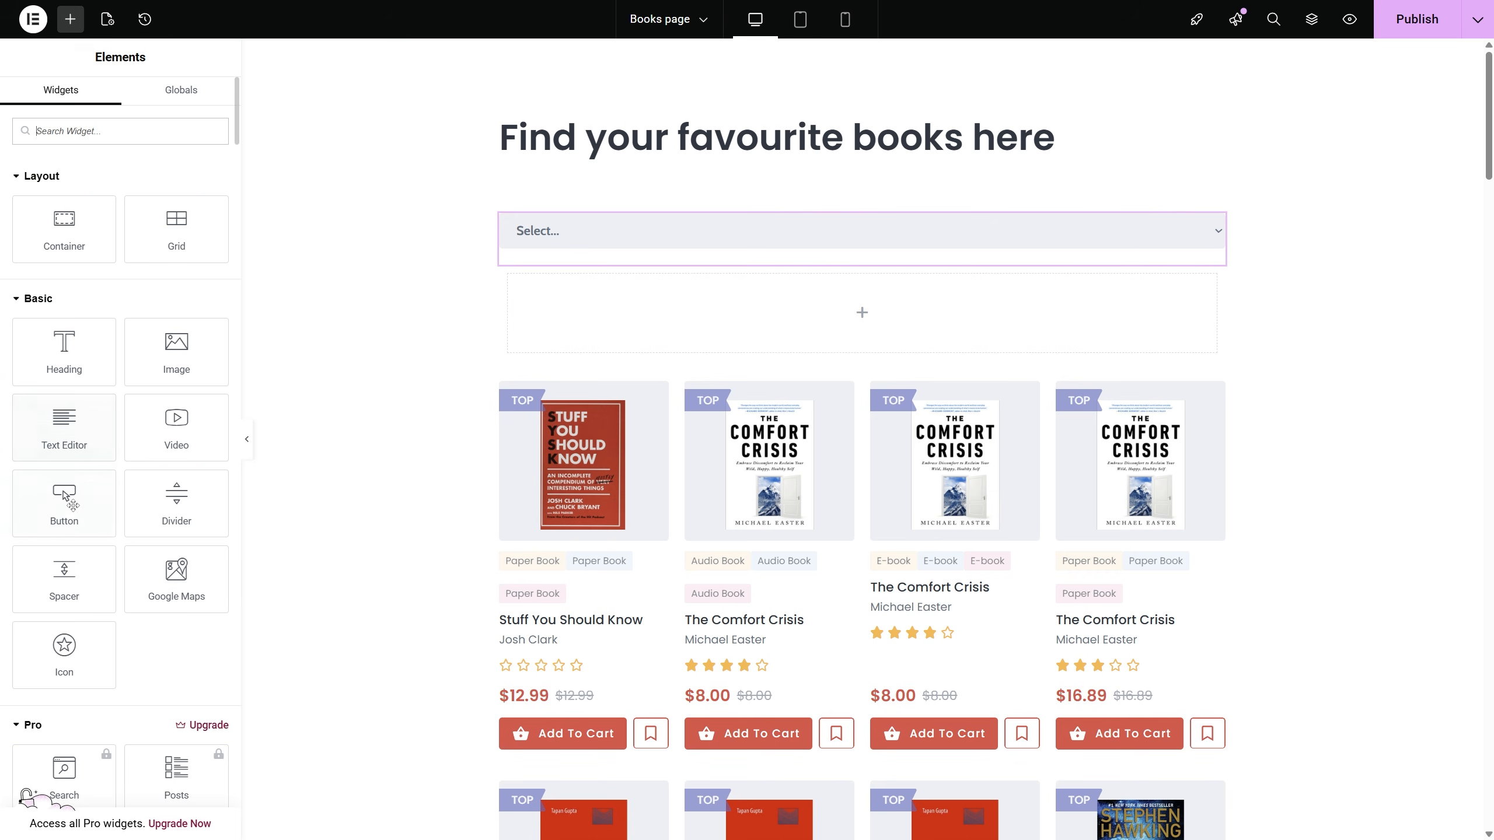
pyautogui.moveTo(65, 650); pyautogui.dragTo(801, 323)
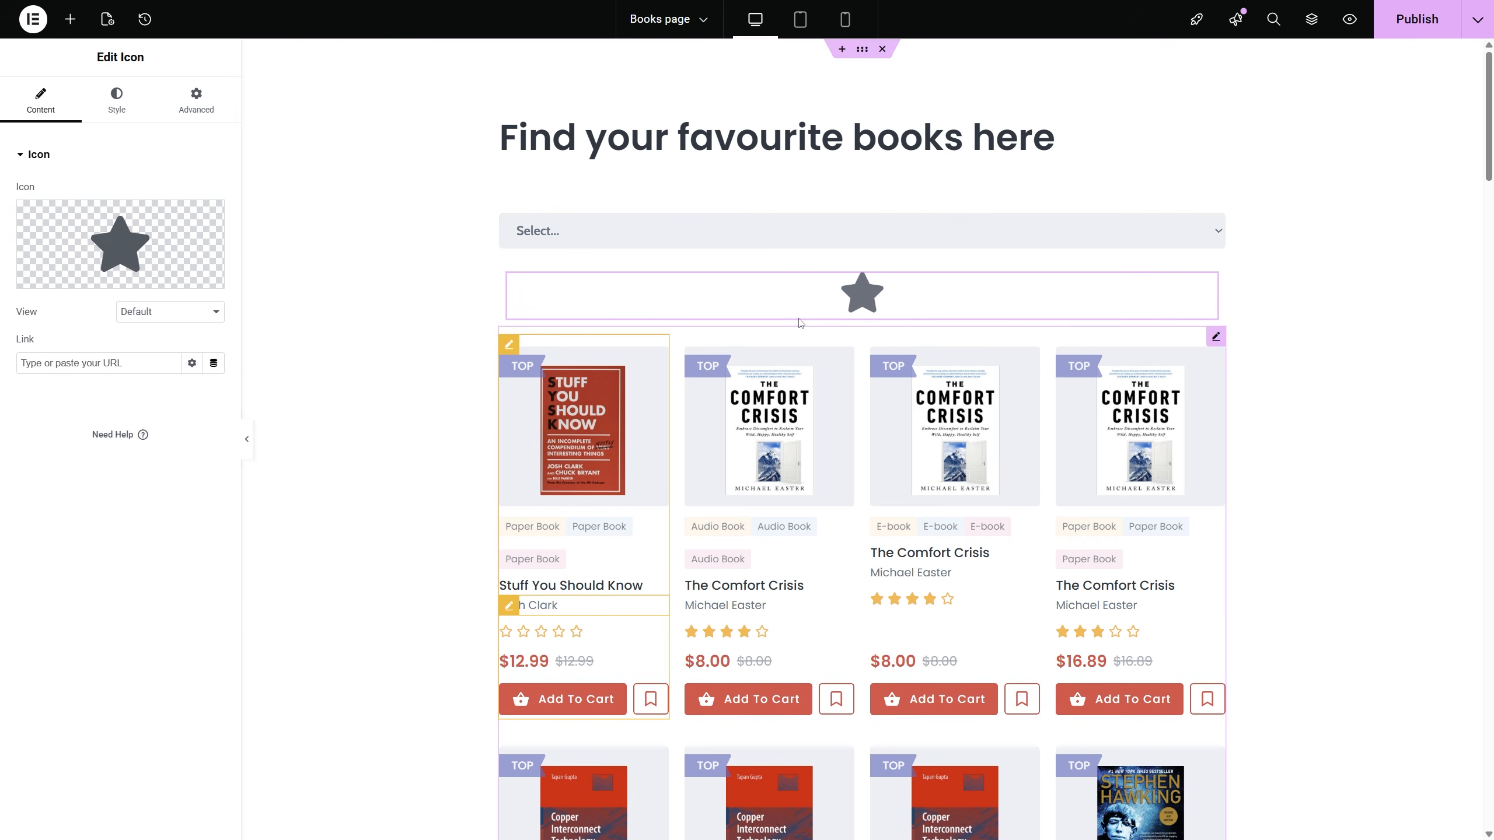
pyautogui.click(70, 26)
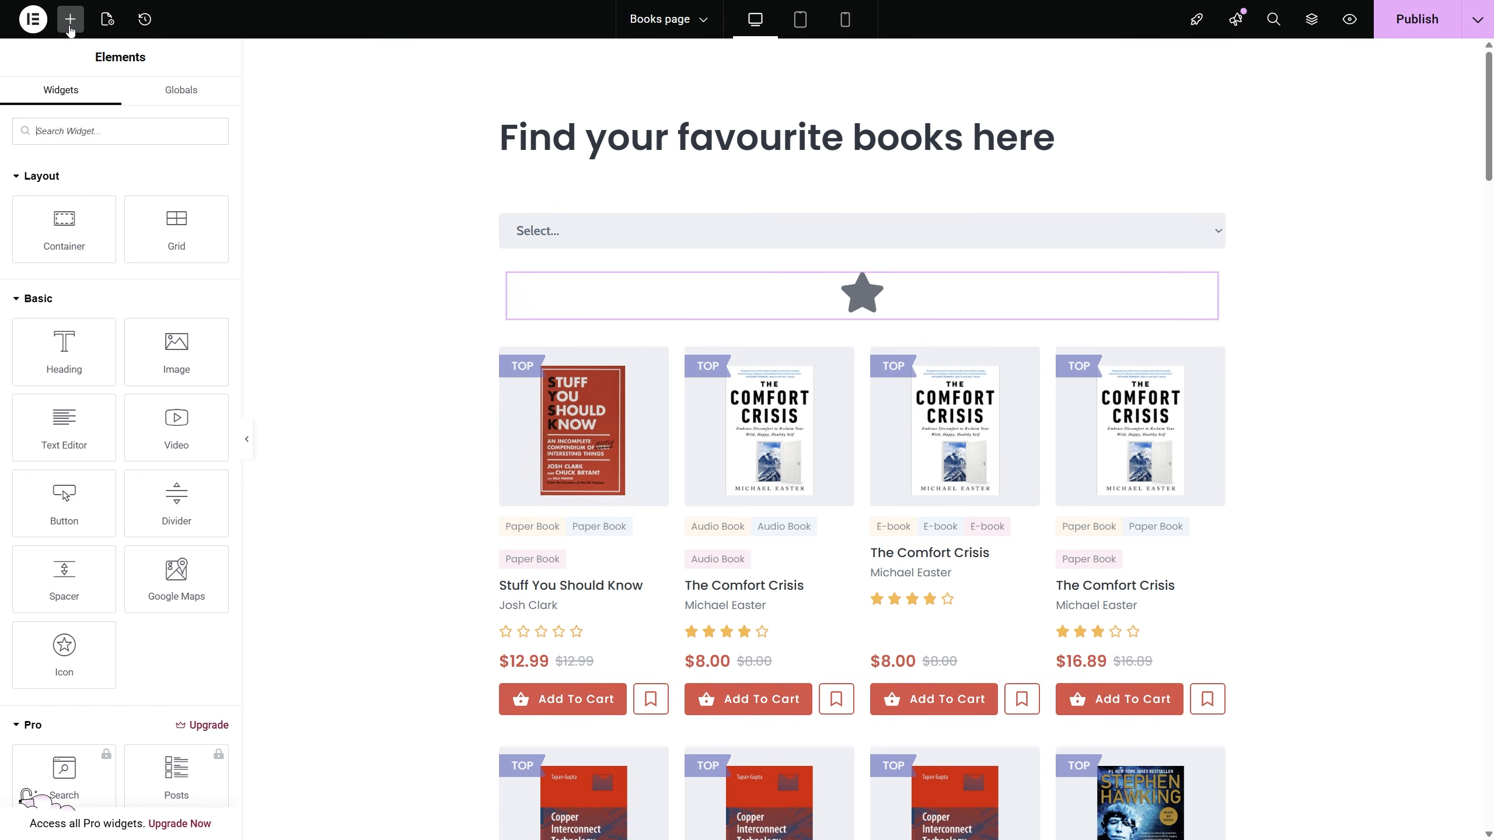
pyautogui.moveTo(64, 352); pyautogui.dragTo(806, 318)
# Replace the star icon with the hourglass SVG loading-svgrepo-com.svg from the media library.
pyautogui.click(970, 299)
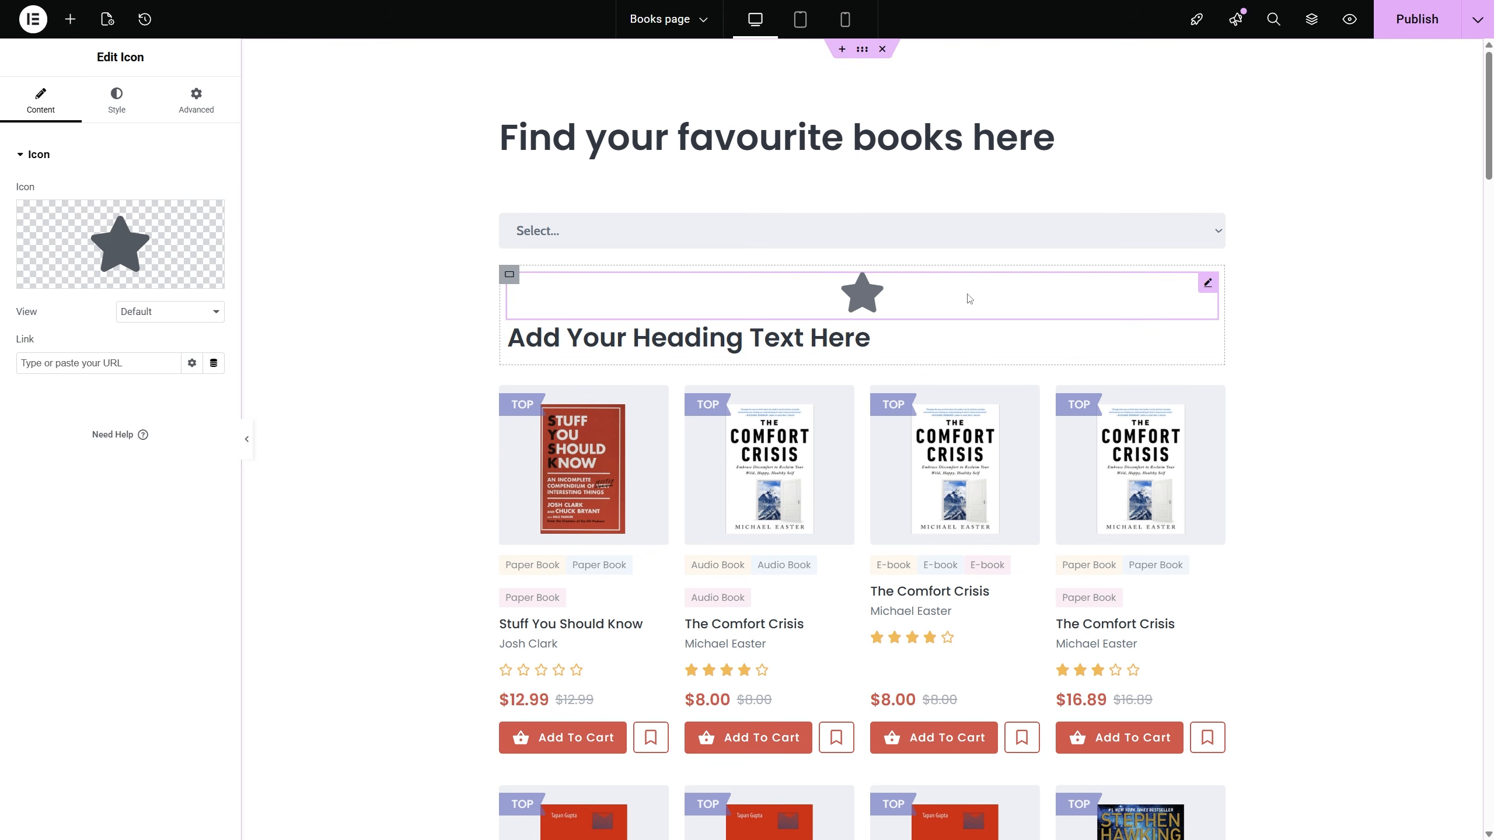
pyautogui.moveTo(176, 252)
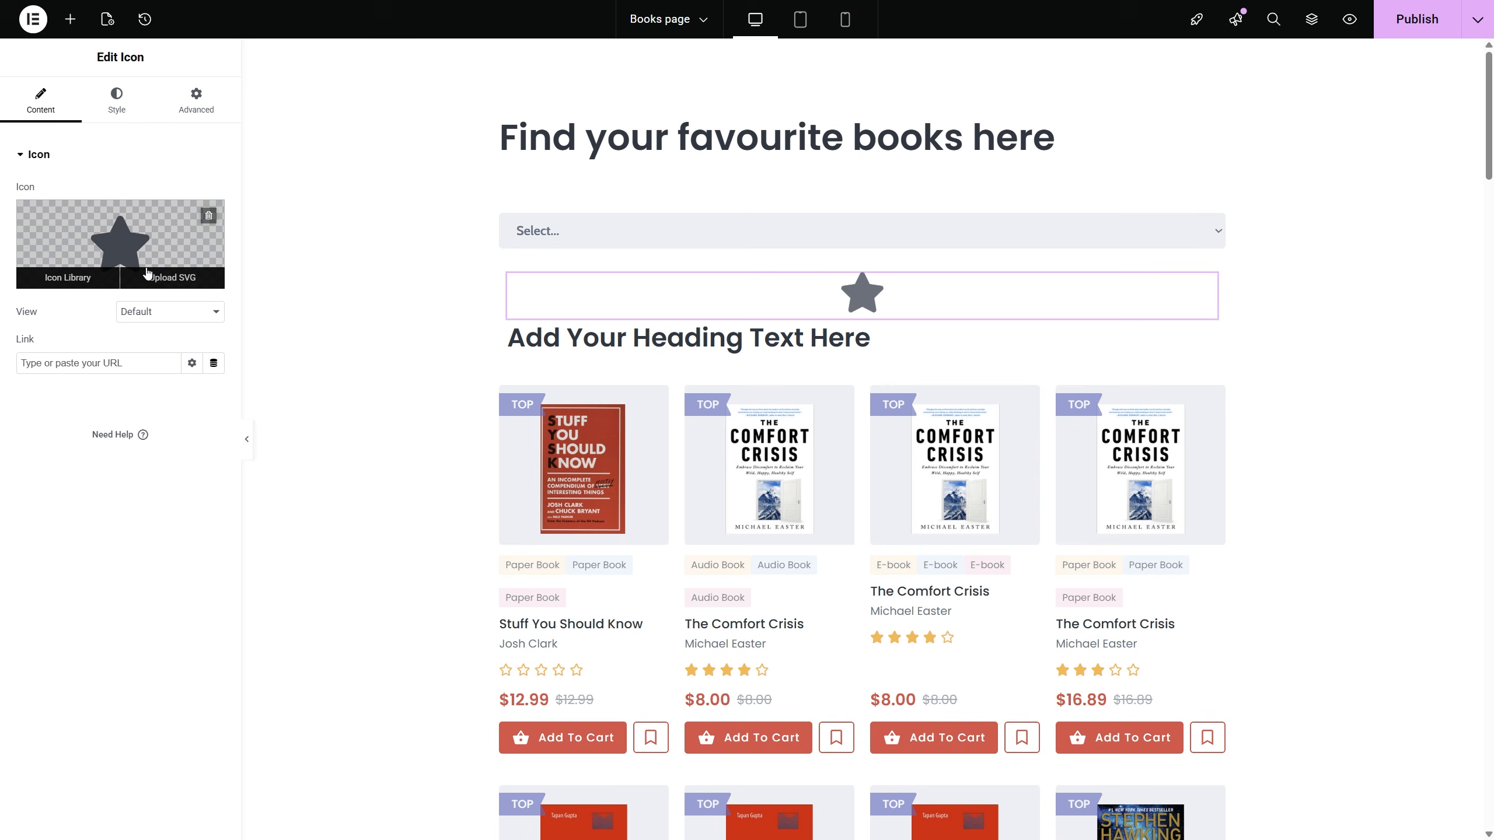
pyautogui.click(175, 285)
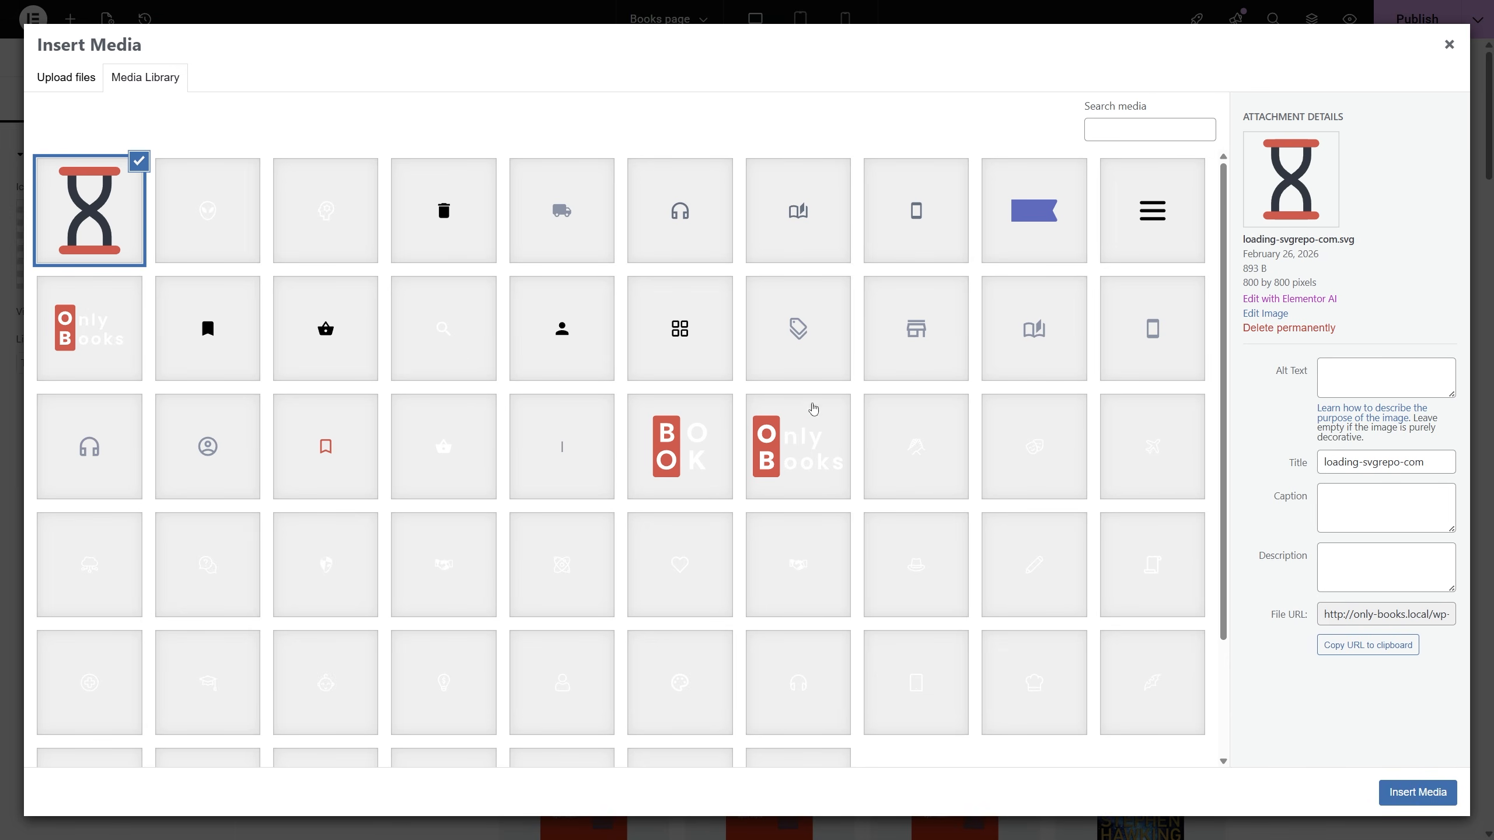
pyautogui.click(1411, 792)
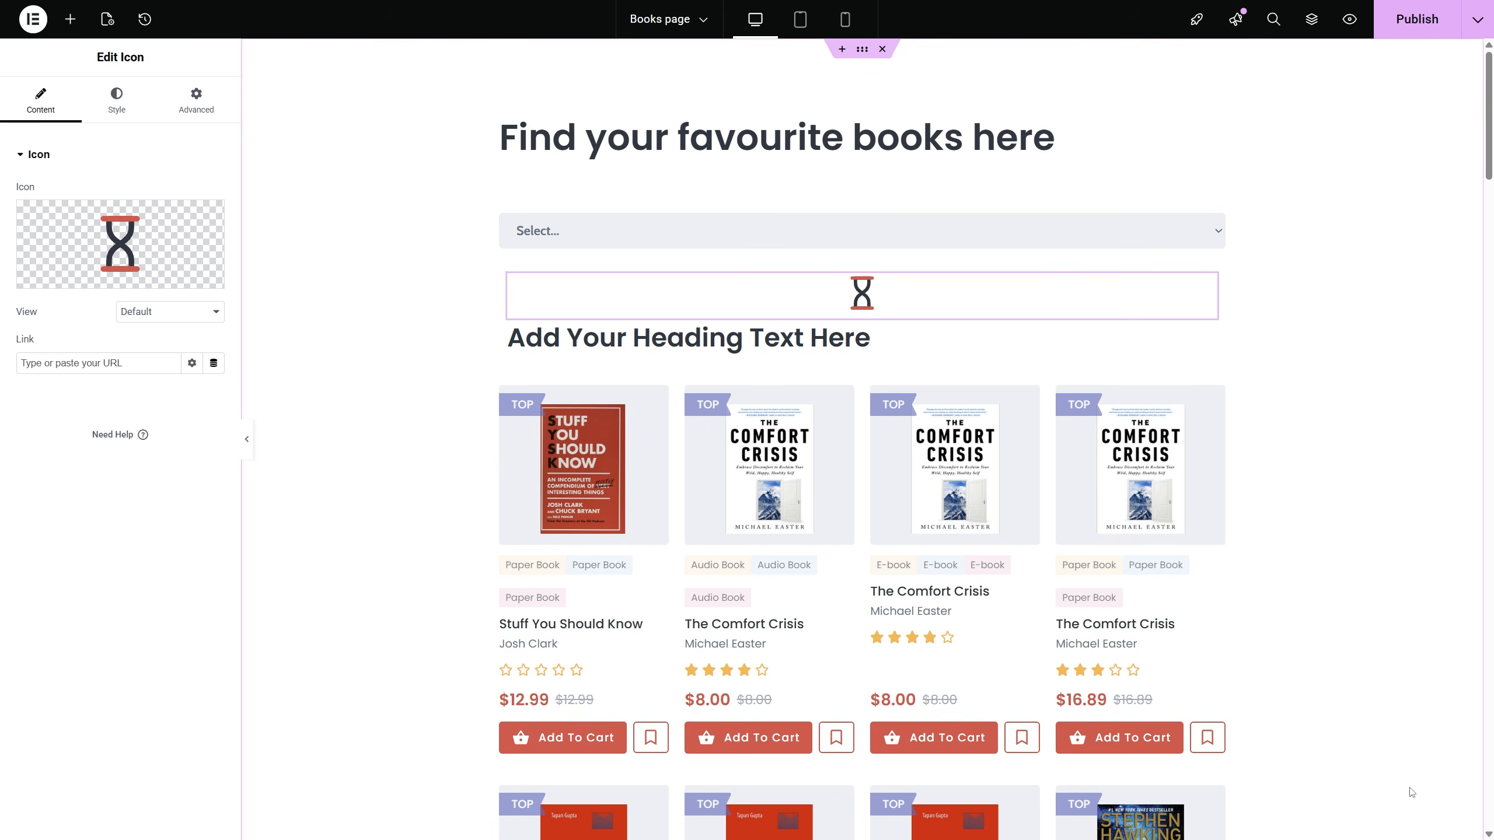
# Change the heading below the hourglass to "Loading books...", centre it and make its typography smaller.
pyautogui.click(903, 342)
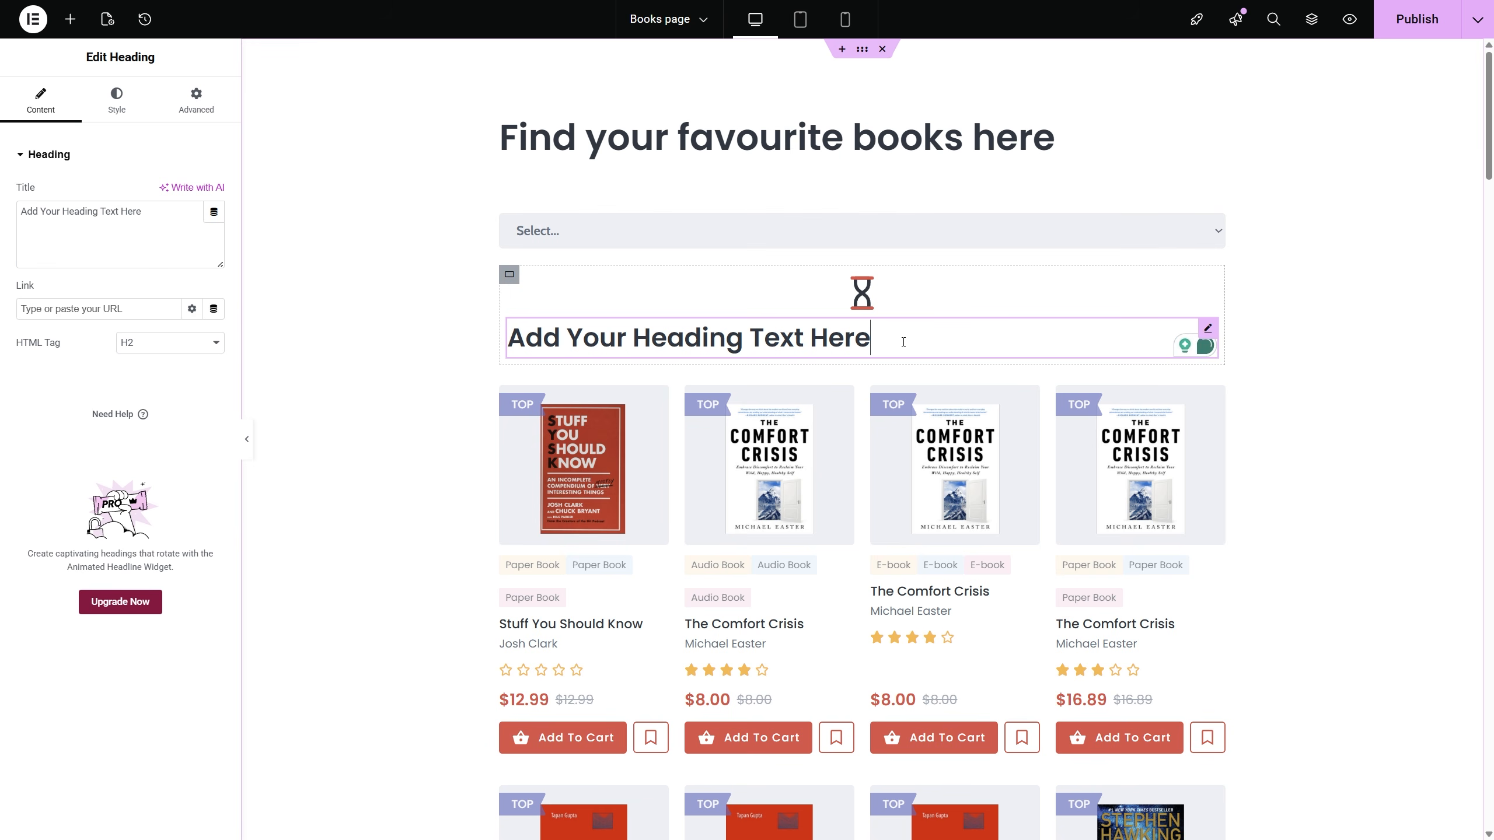
pyautogui.moveTo(142, 211); pyautogui.dragTo(20, 211)
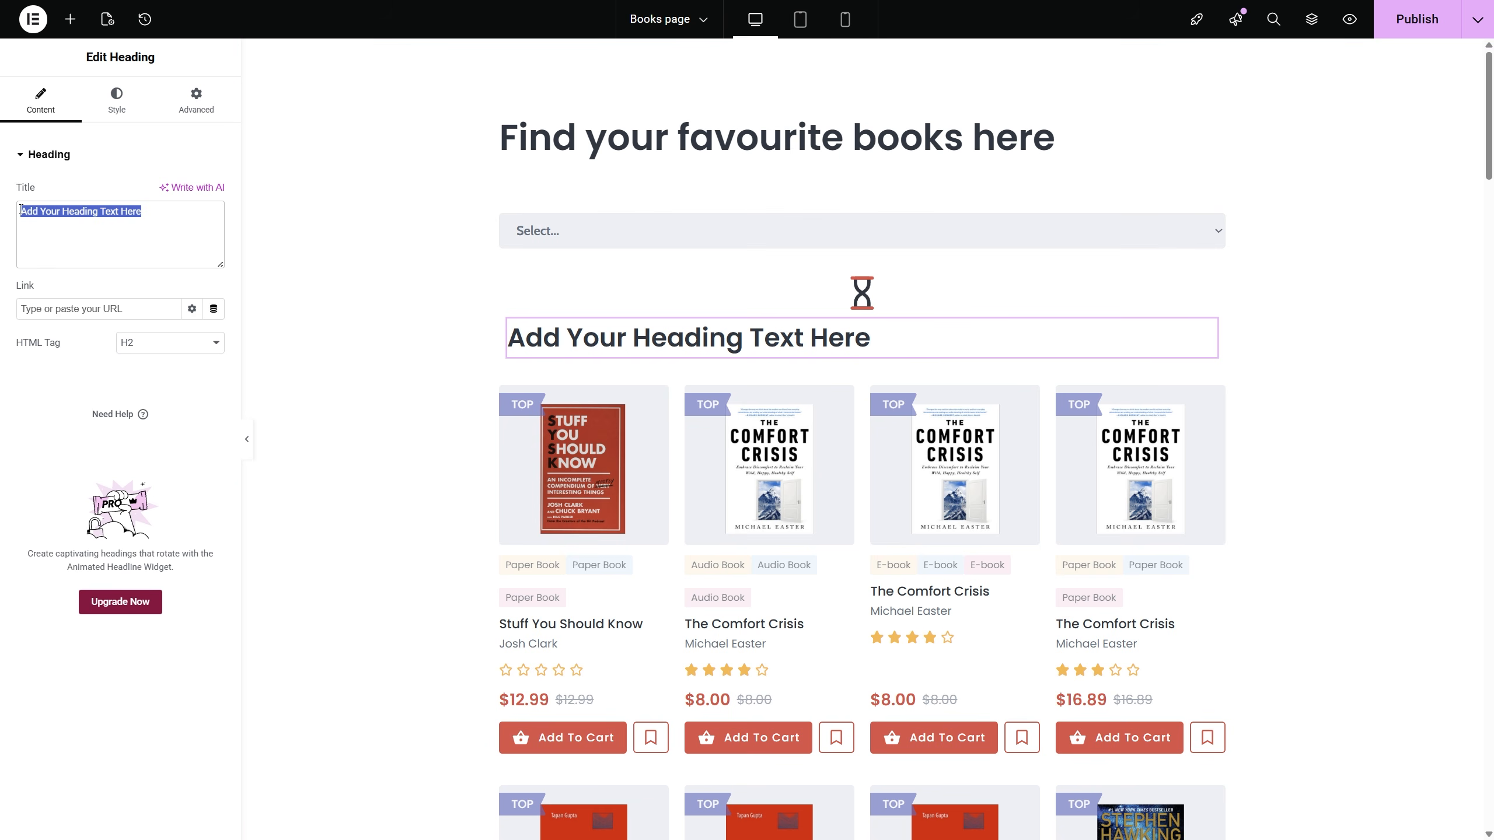
pyautogui.write('Loading books...')
pyautogui.click(117, 100)
pyautogui.click(165, 198)
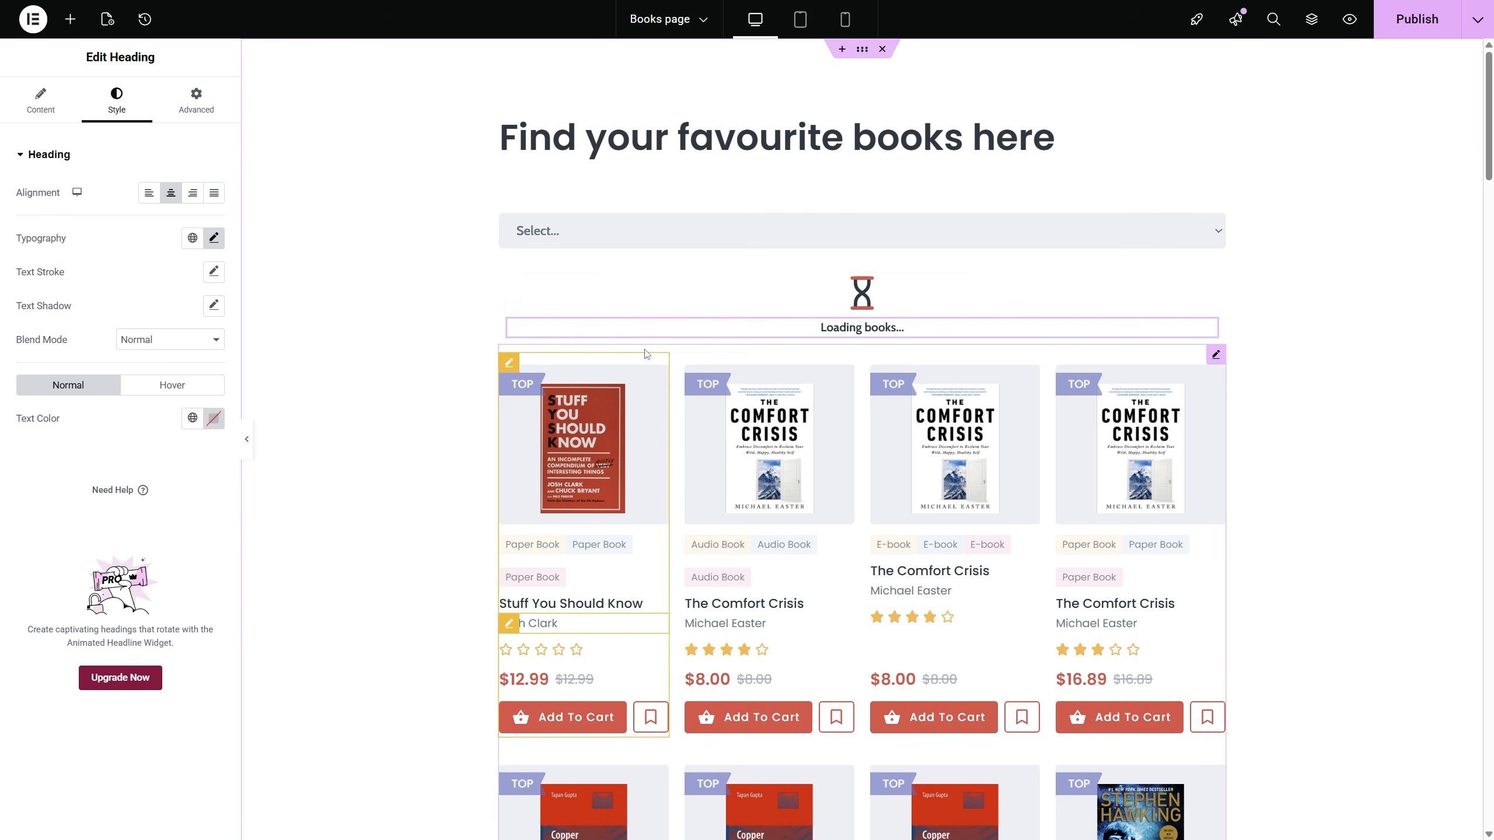
# Set the book Listing Grid's CSS ID to books_grid.
pyautogui.click(1216, 357)
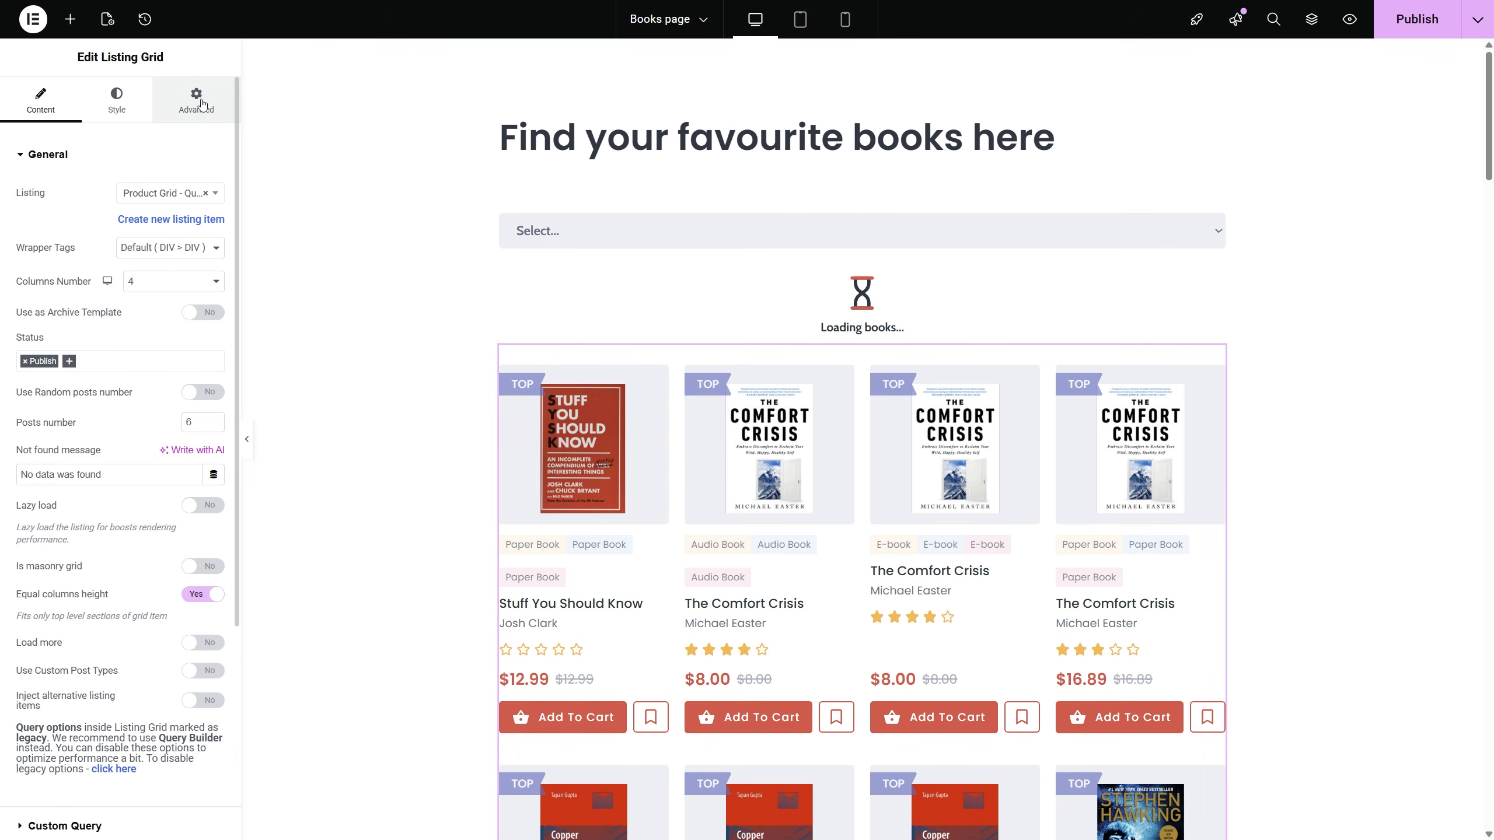
pyautogui.click(199, 104)
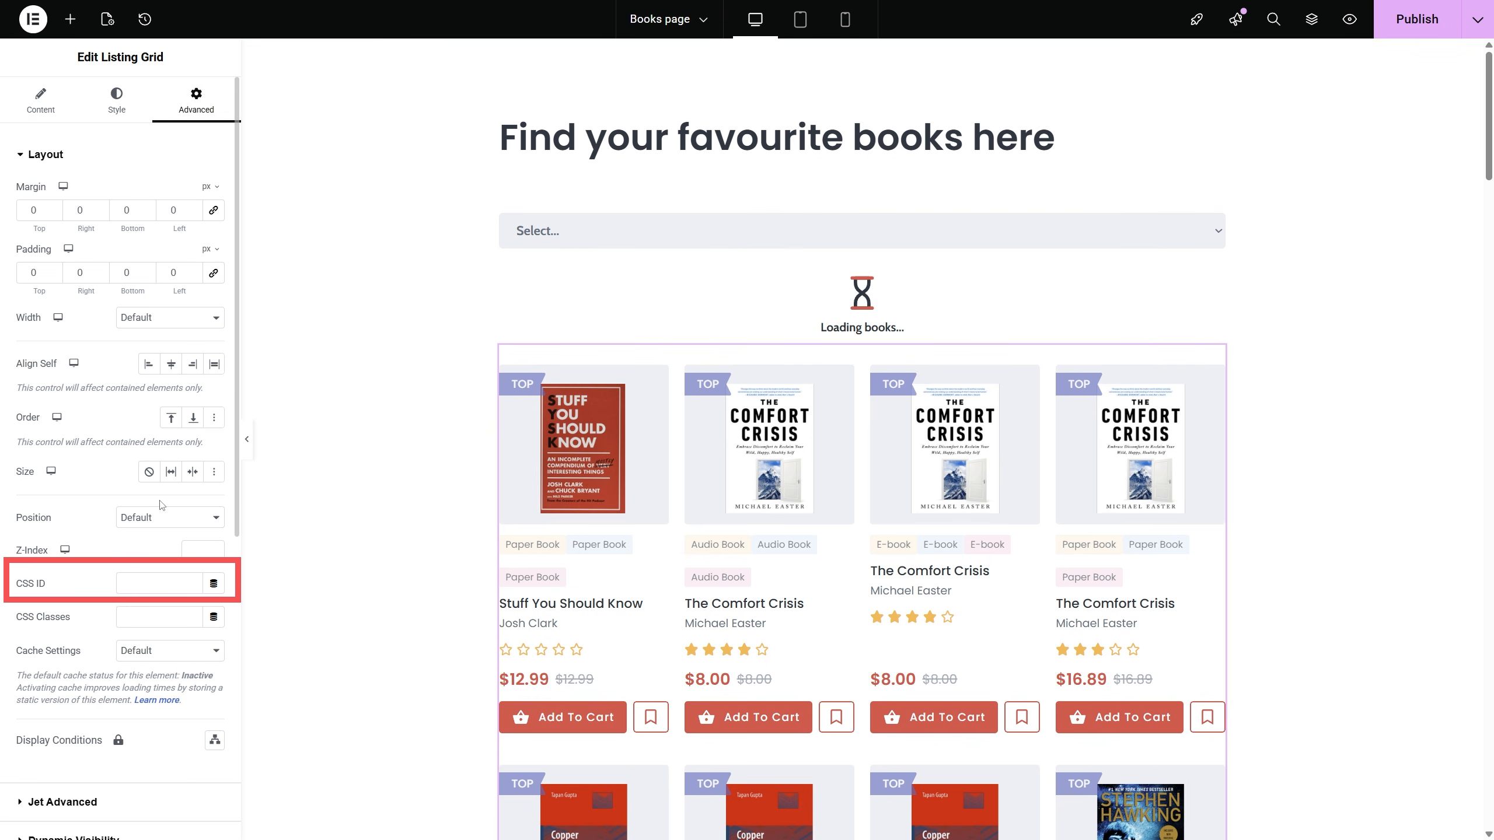
pyautogui.write('boo')
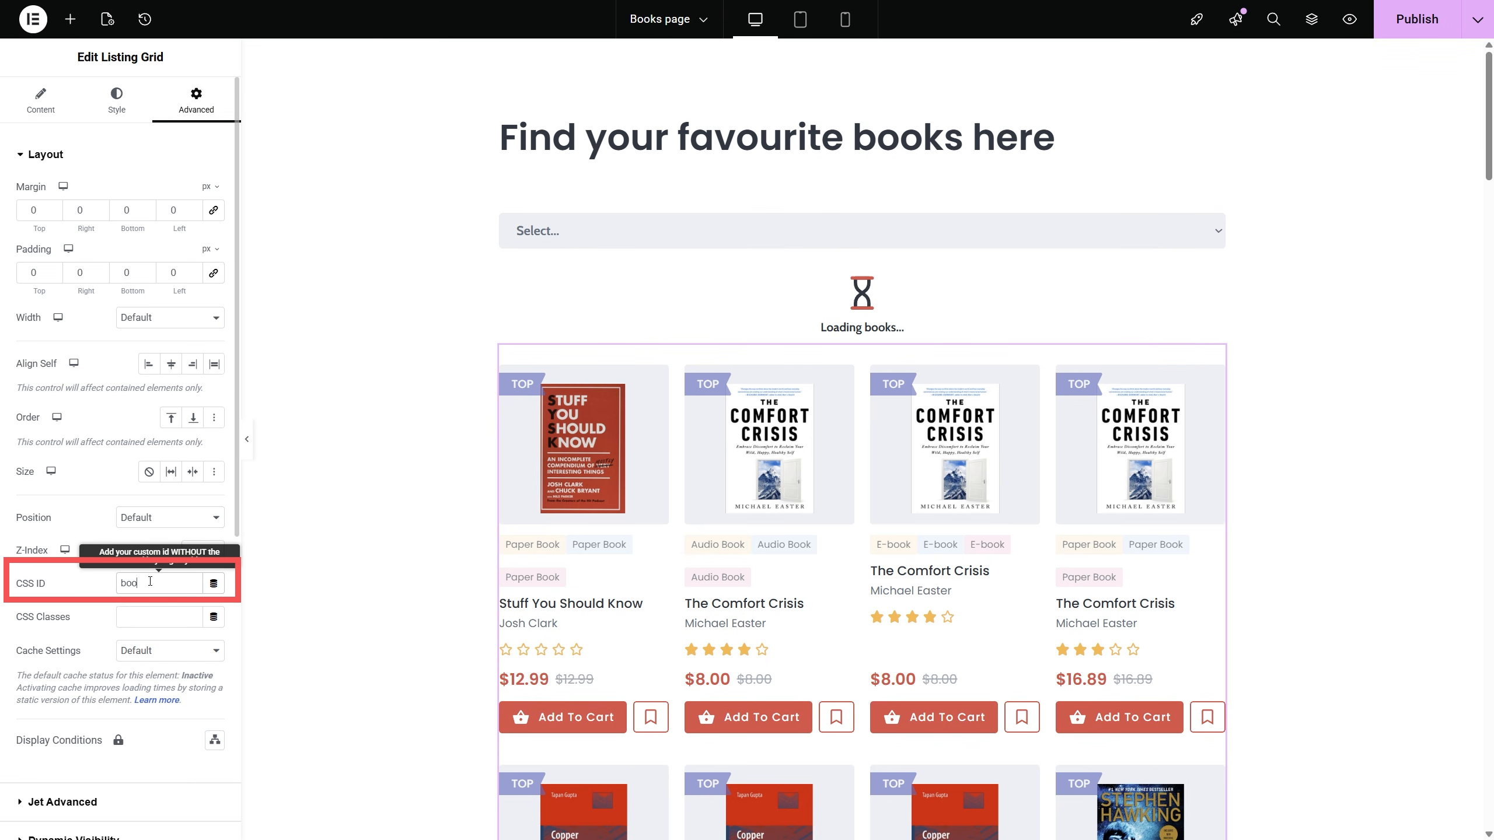
pyautogui.write('ks_grid')
pyautogui.doubleClick(150, 582)
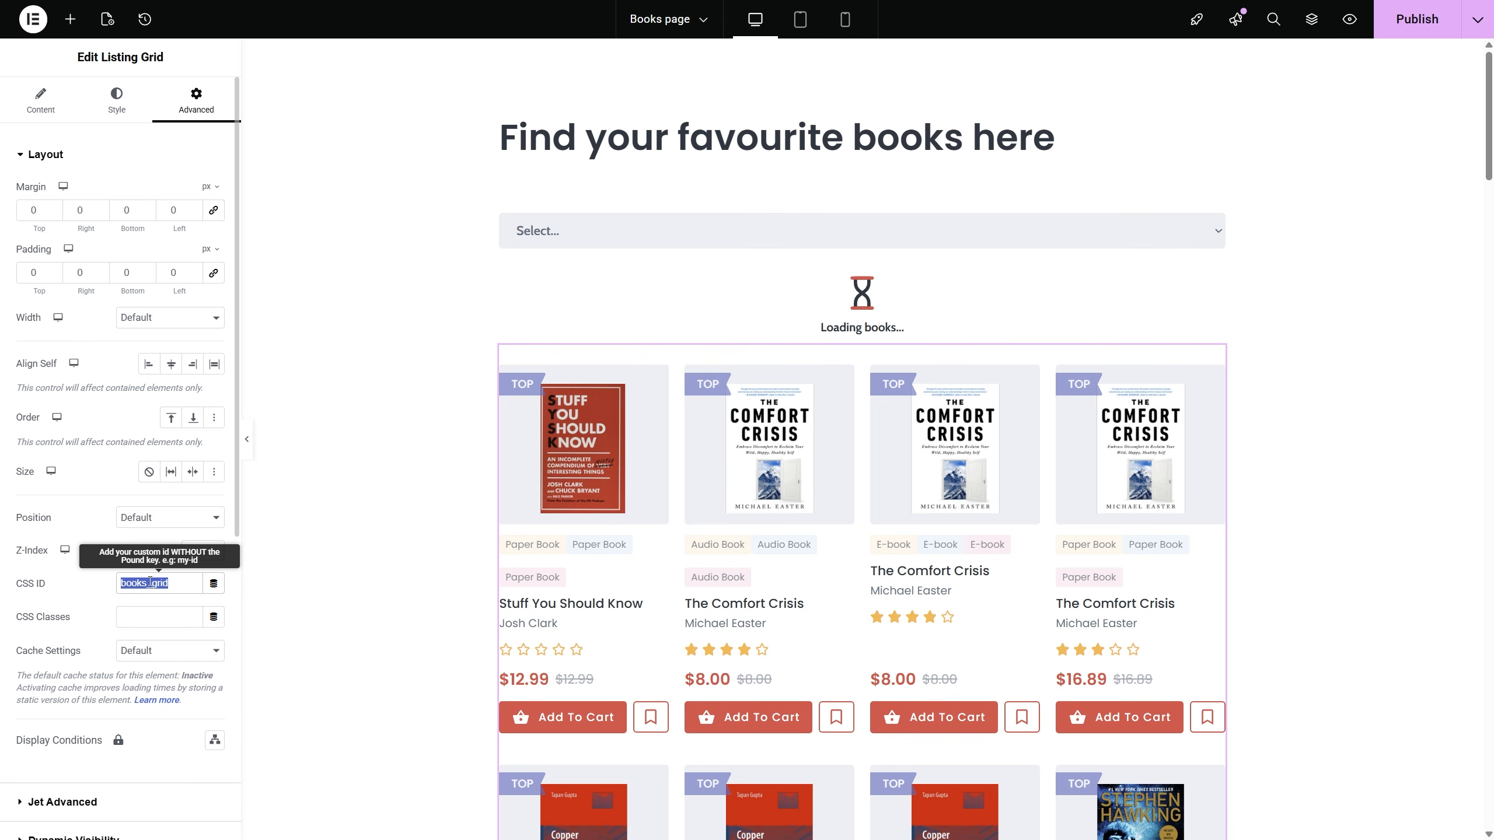
# Set the Select Filter's Query ID to books_grid.
pyautogui.click(743, 239)
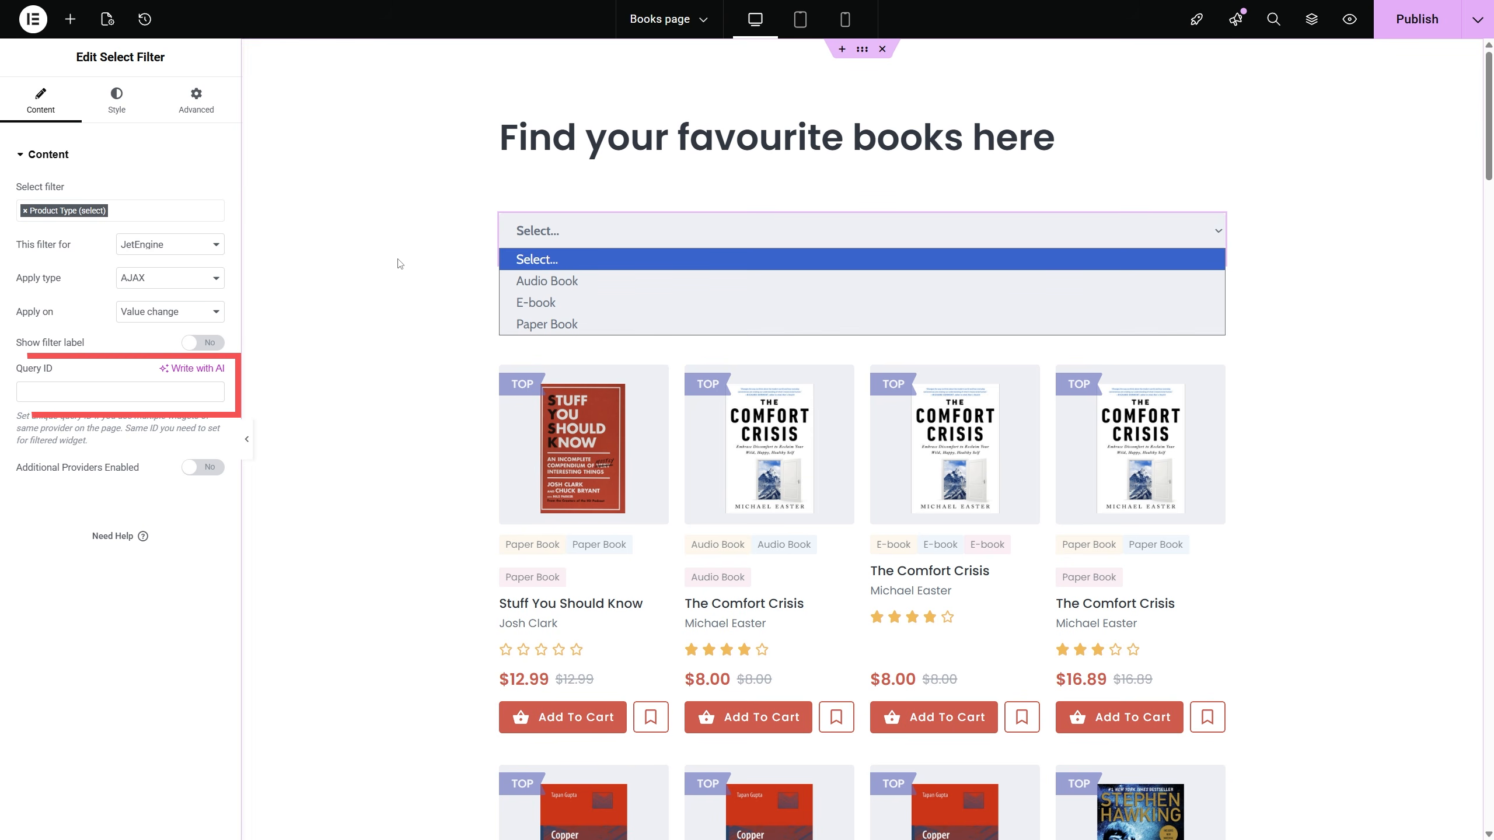
pyautogui.click(111, 392)
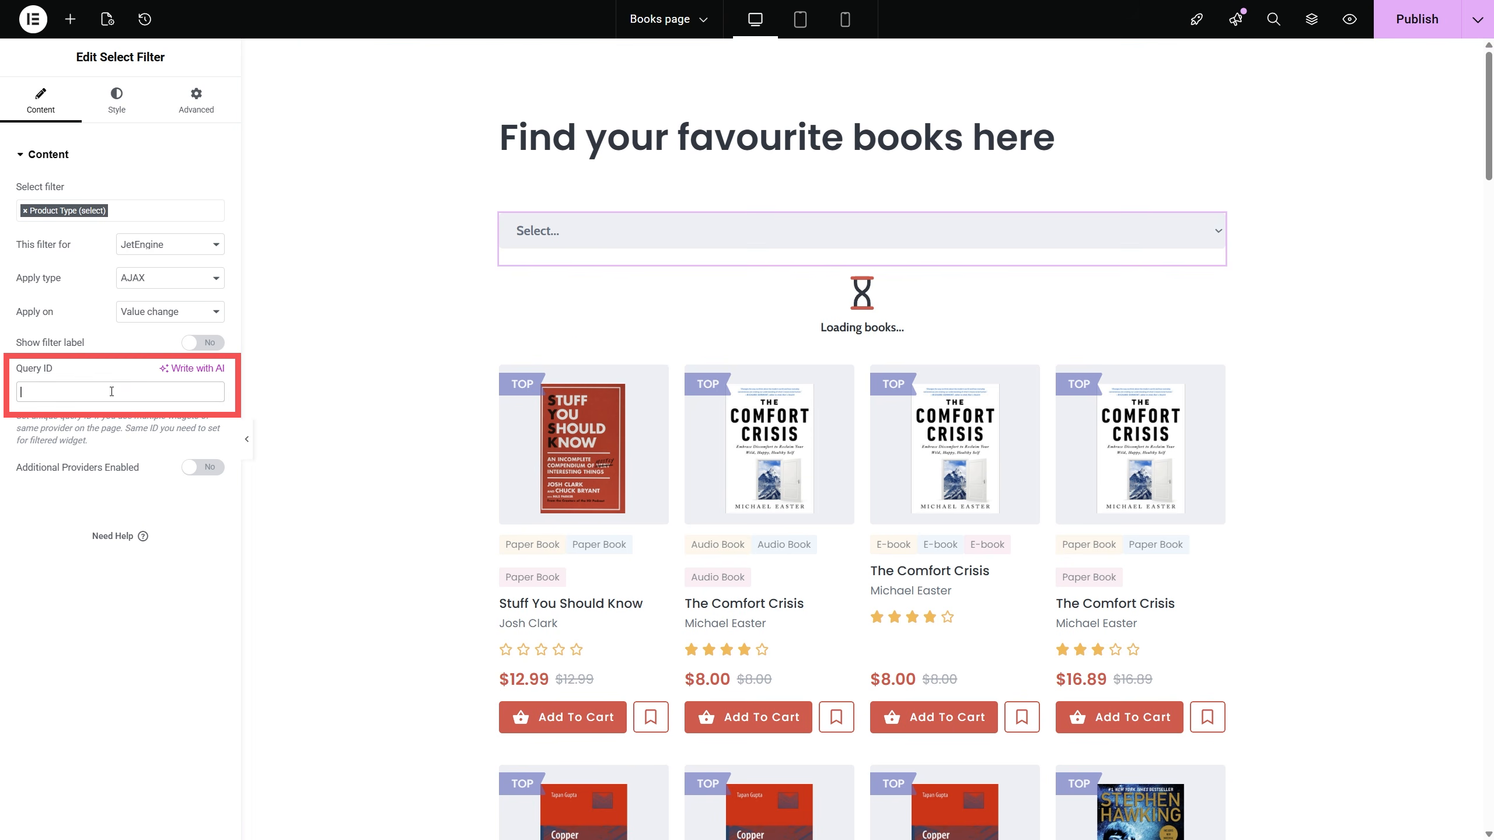
pyautogui.write('books_grid')
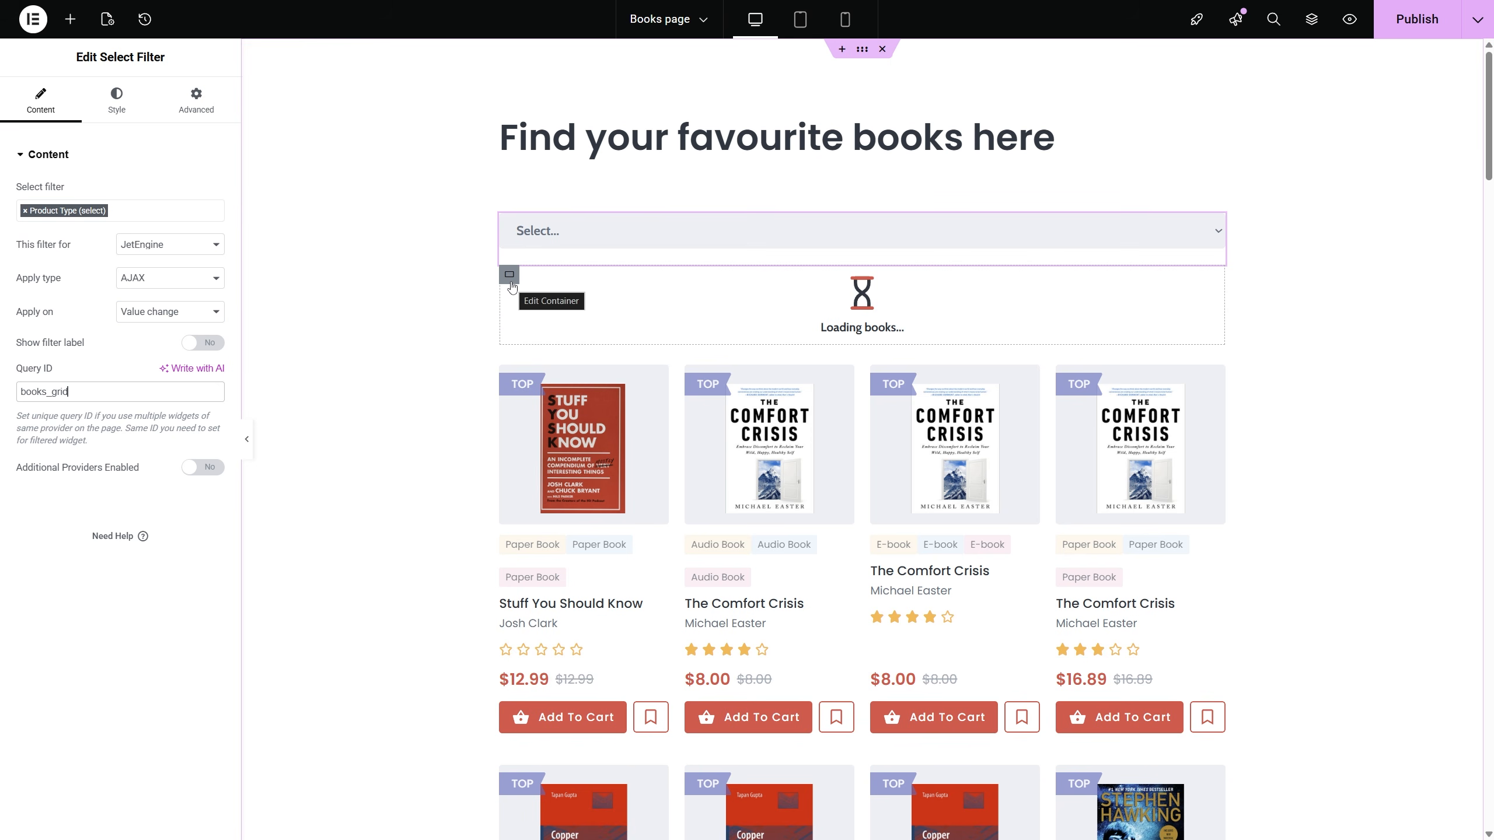
# Set the CSS ID of the container holding the hourglass and loading text to books_loader.
pyautogui.click(509, 276)
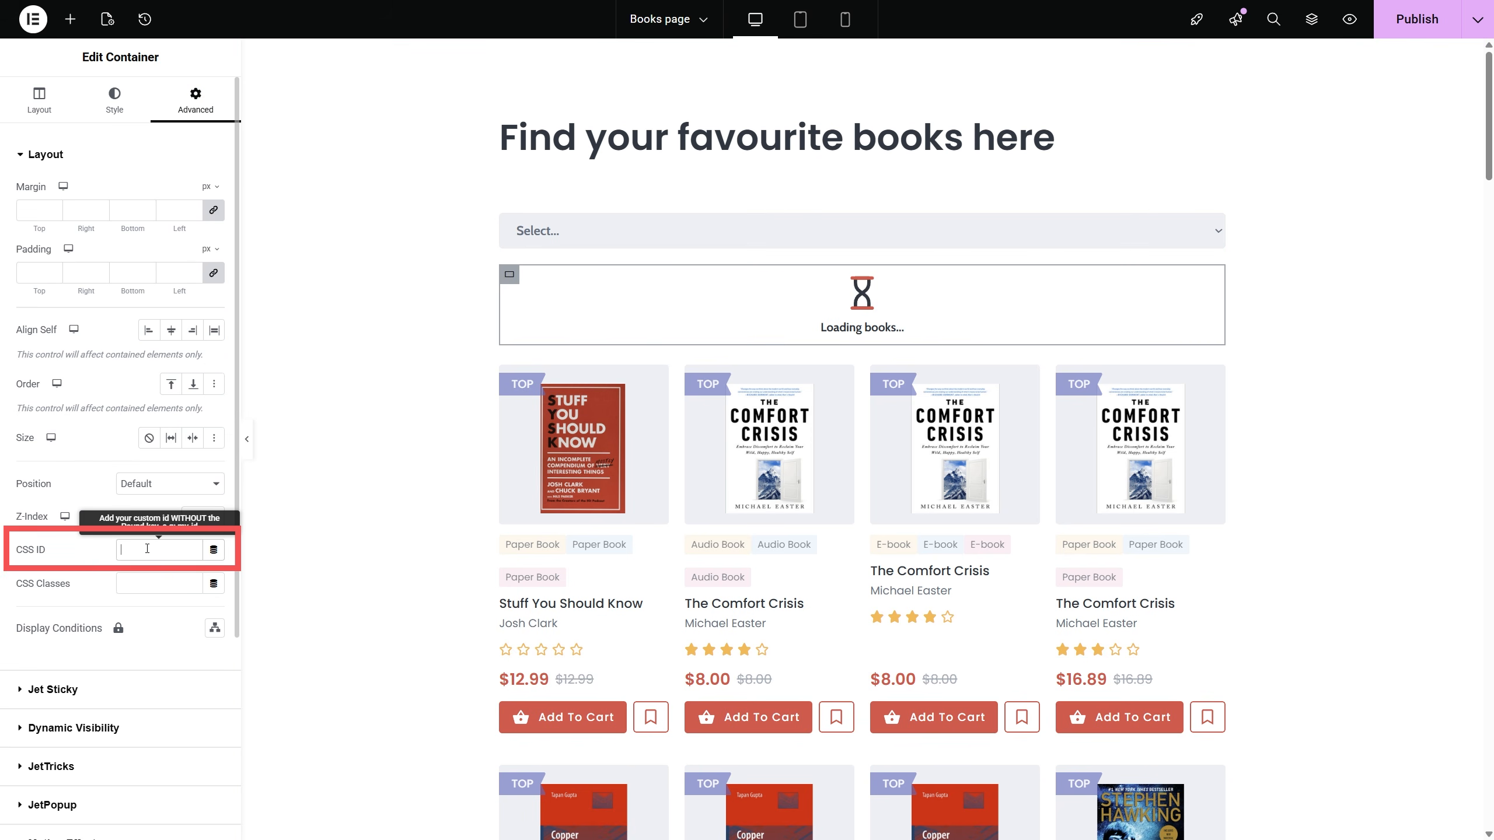
pyautogui.write('books_loader')
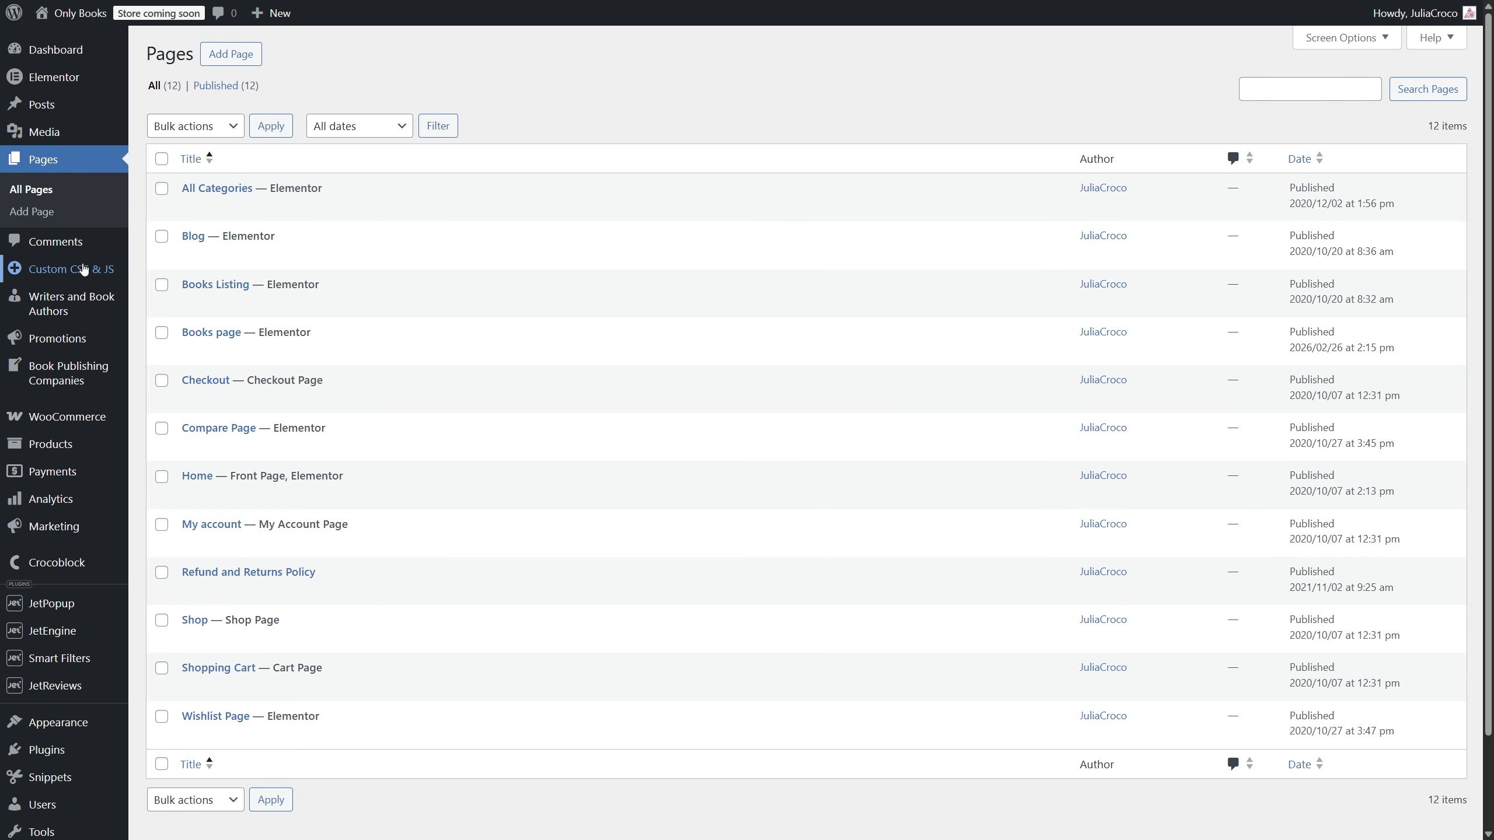
# In the WordPress dashboard, create a new custom CSS code entry titled "Loading animation".
pyautogui.moveTo(83, 271)
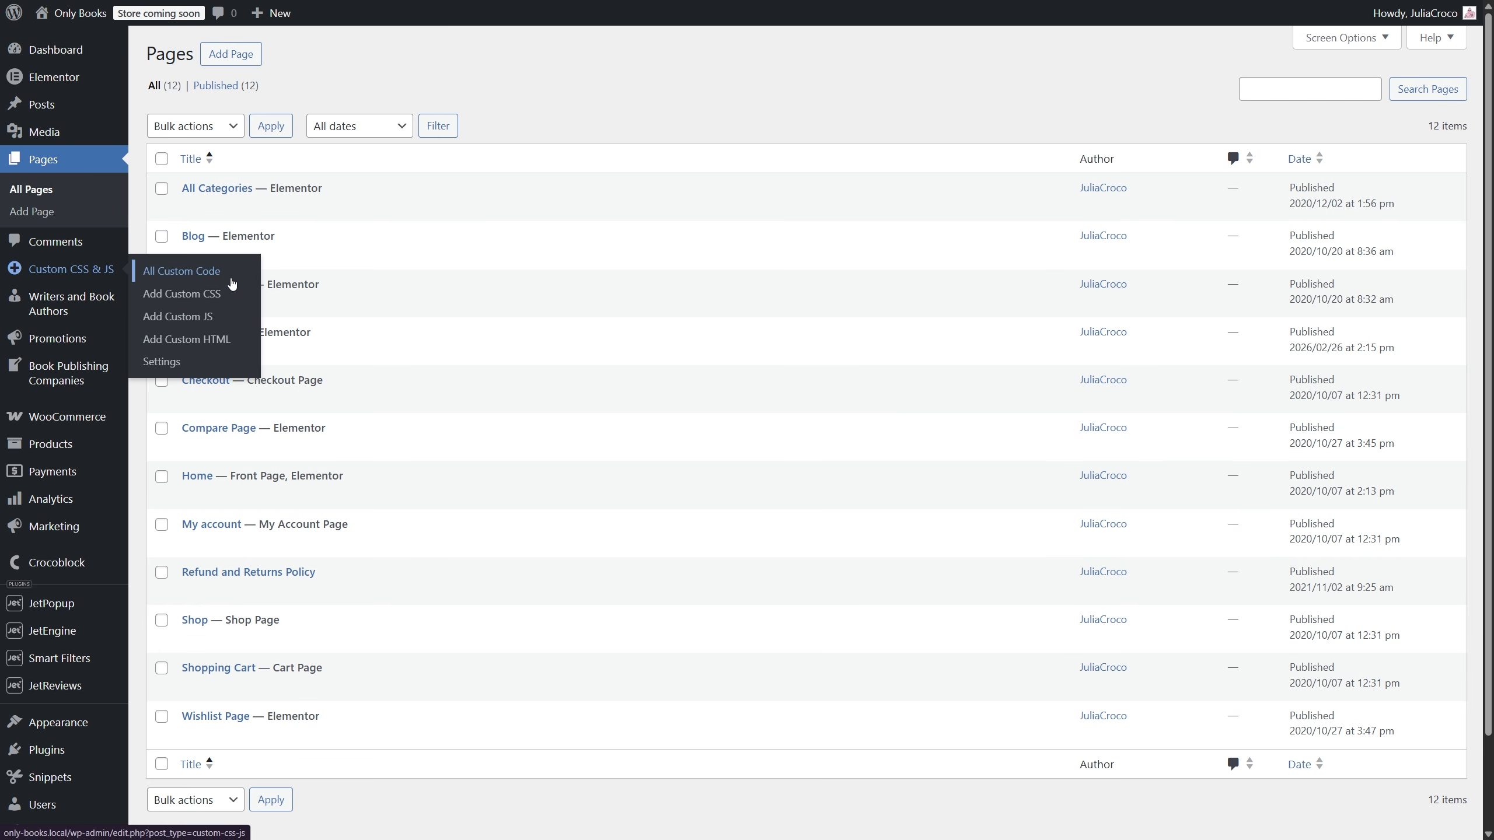
pyautogui.click(234, 297)
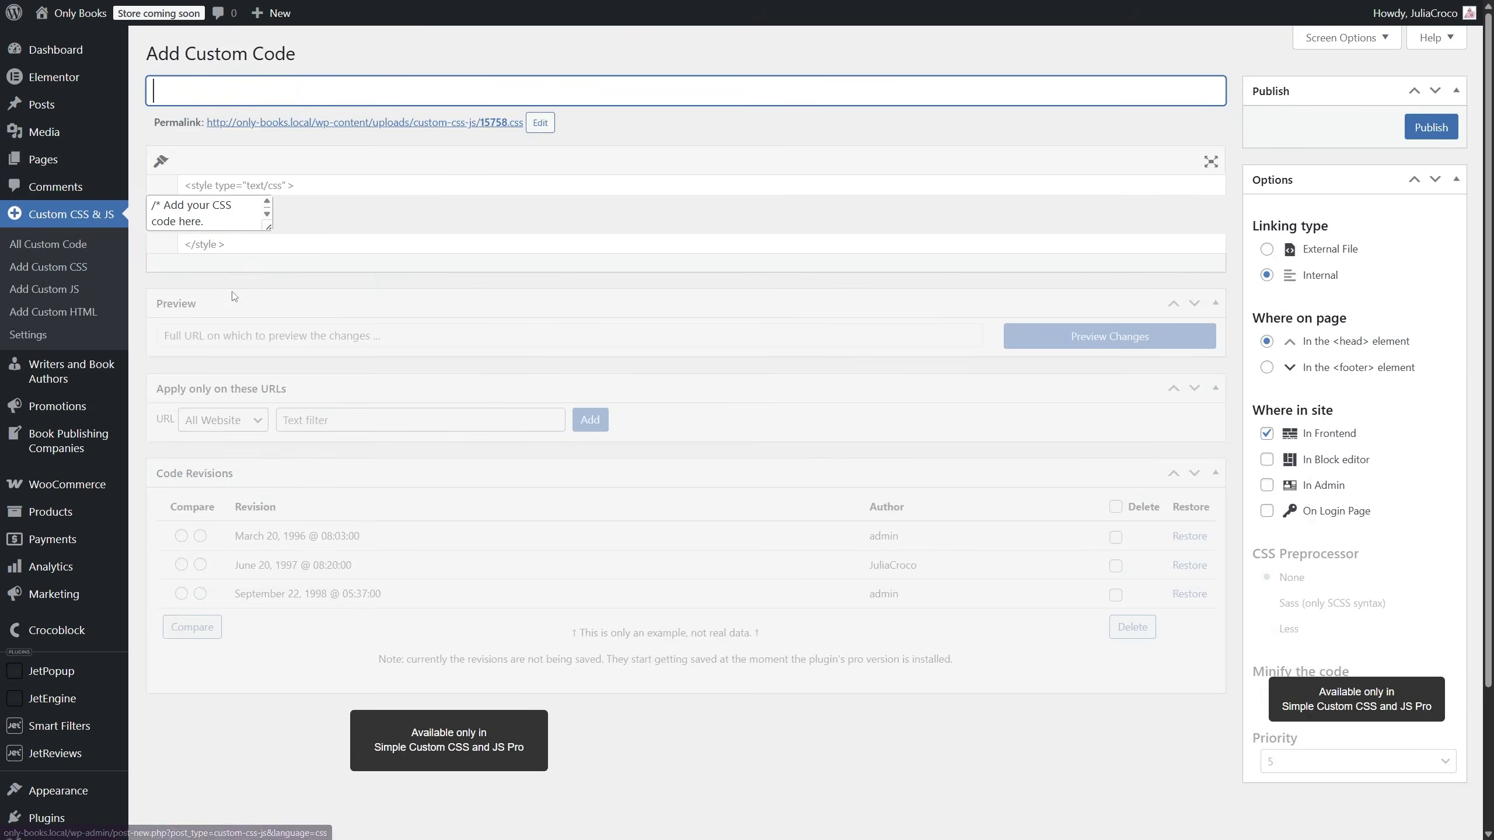
pyautogui.write('Loading animation')
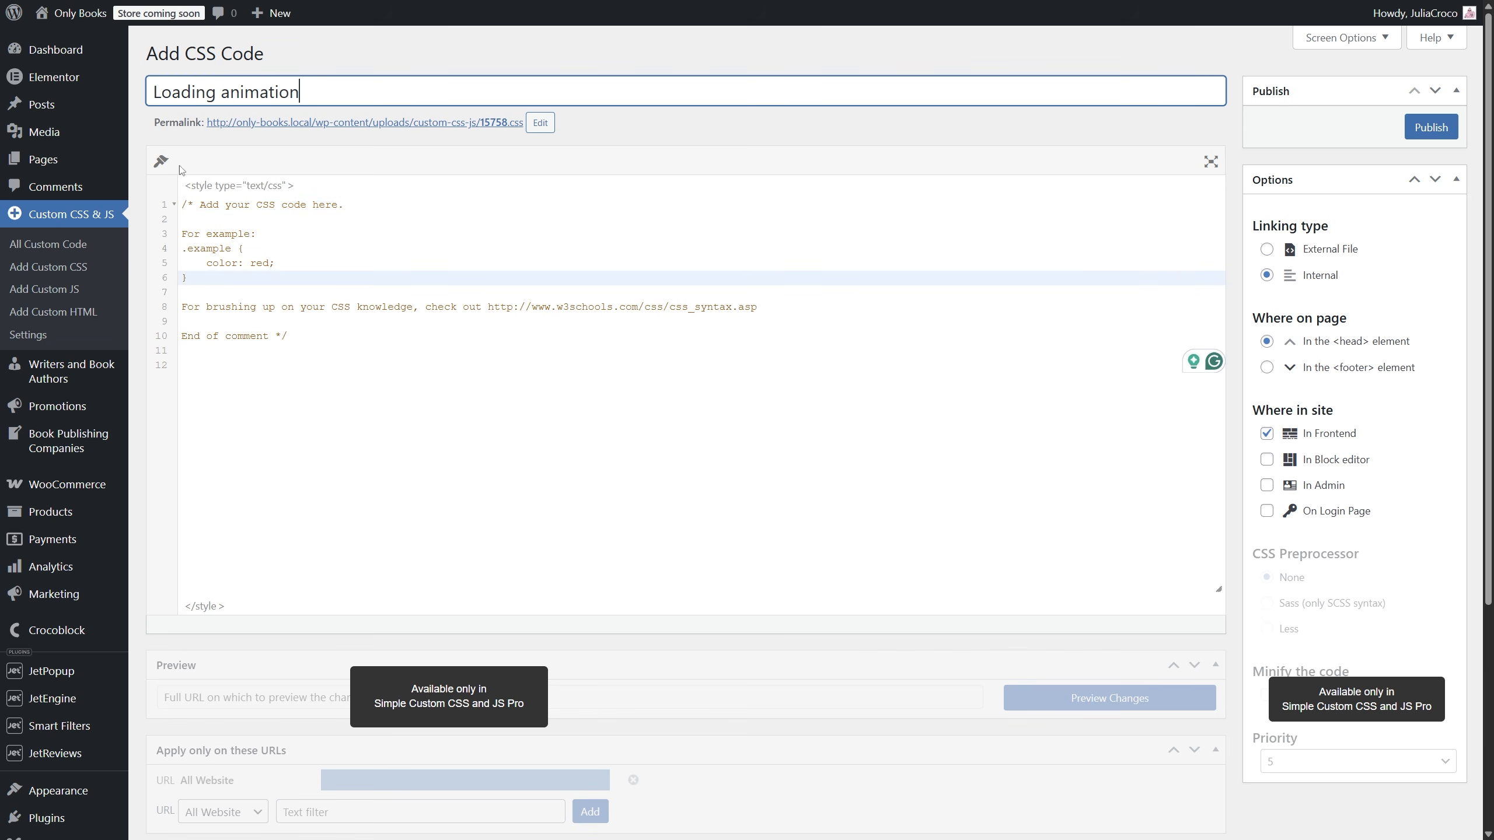
# Replace the placeholder CSS with a #loading_icon i rule using animation and -webkit-animation set to fa-spin 2s infinite linear.
pyautogui.click(197, 357)
pyautogui.moveTo(197, 357); pyautogui.dragTo(180, 205)
pyautogui.write('#loading_icon i {     -webkit-animation: fa-spin 2s infinite linear;     animation: fa-spin 2s infinite linear;')
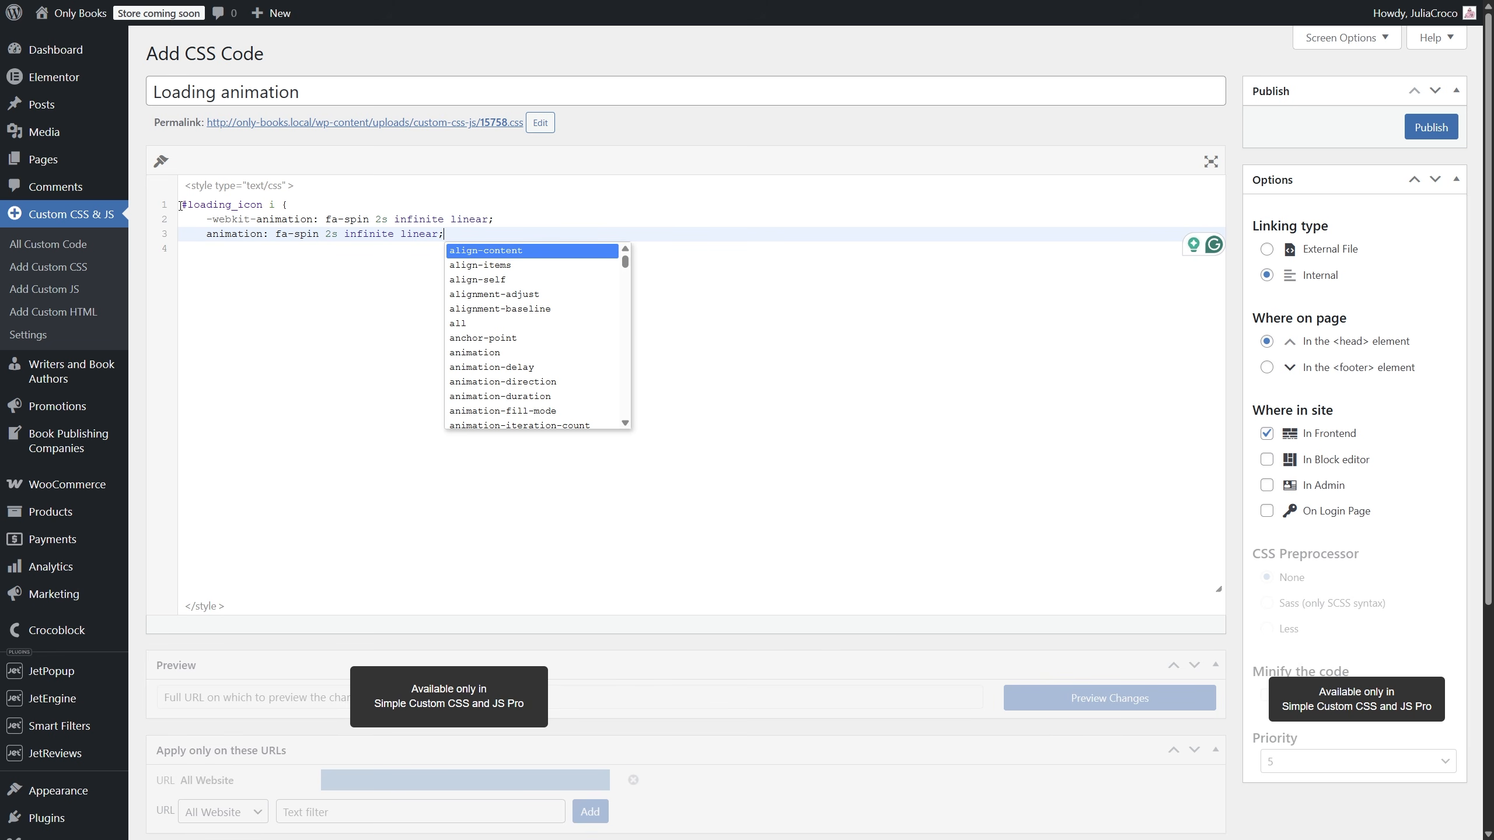
# Change the loading_icon ID in the CSS rule's selector to books_loader and publish the "Loading animation" code.
pyautogui.moveTo(261, 205); pyautogui.dragTo(187, 203)
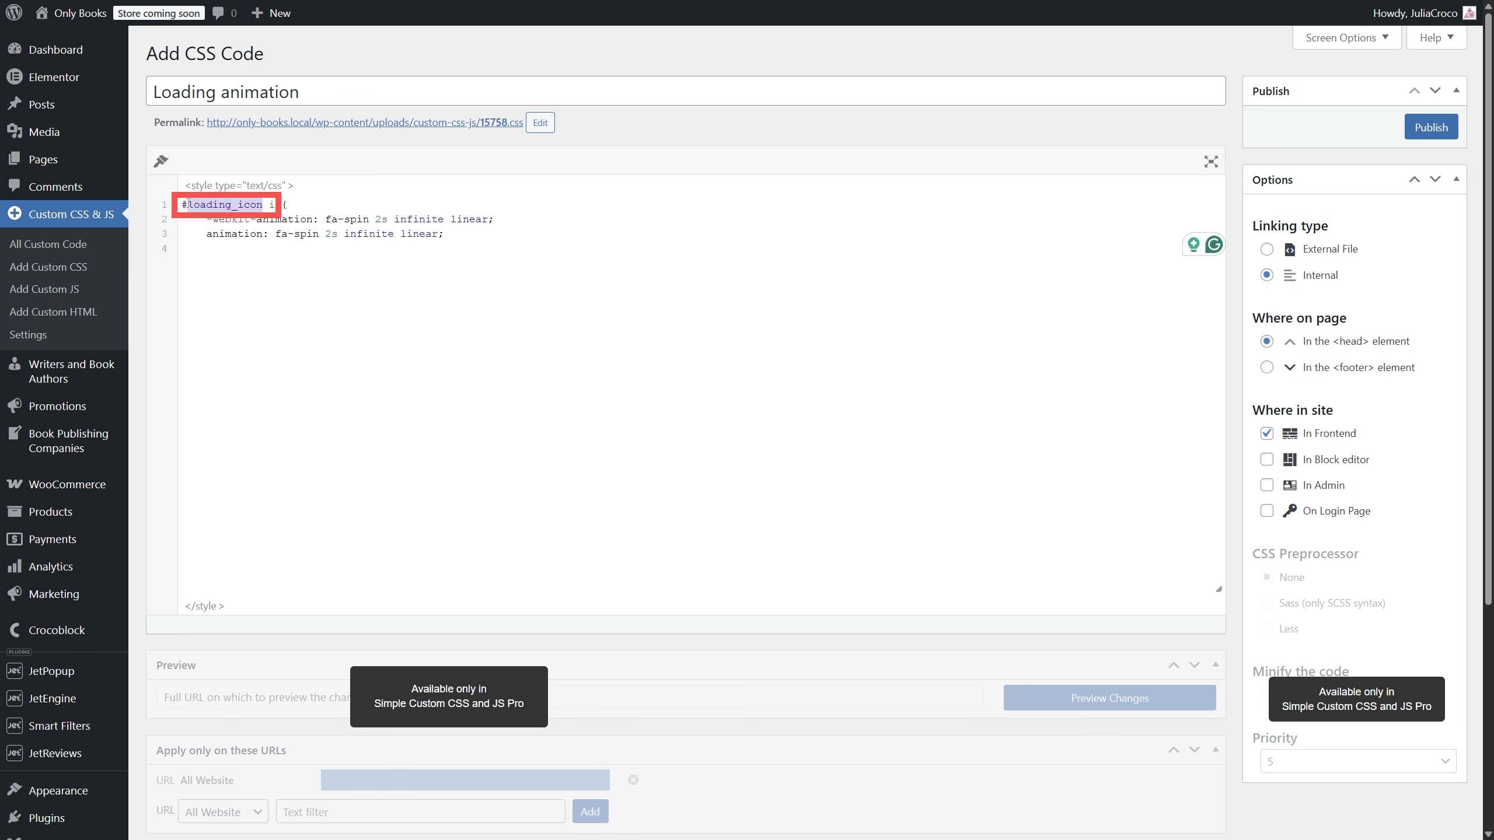
pyautogui.press('BackSpace')
pyautogui.write('books_')
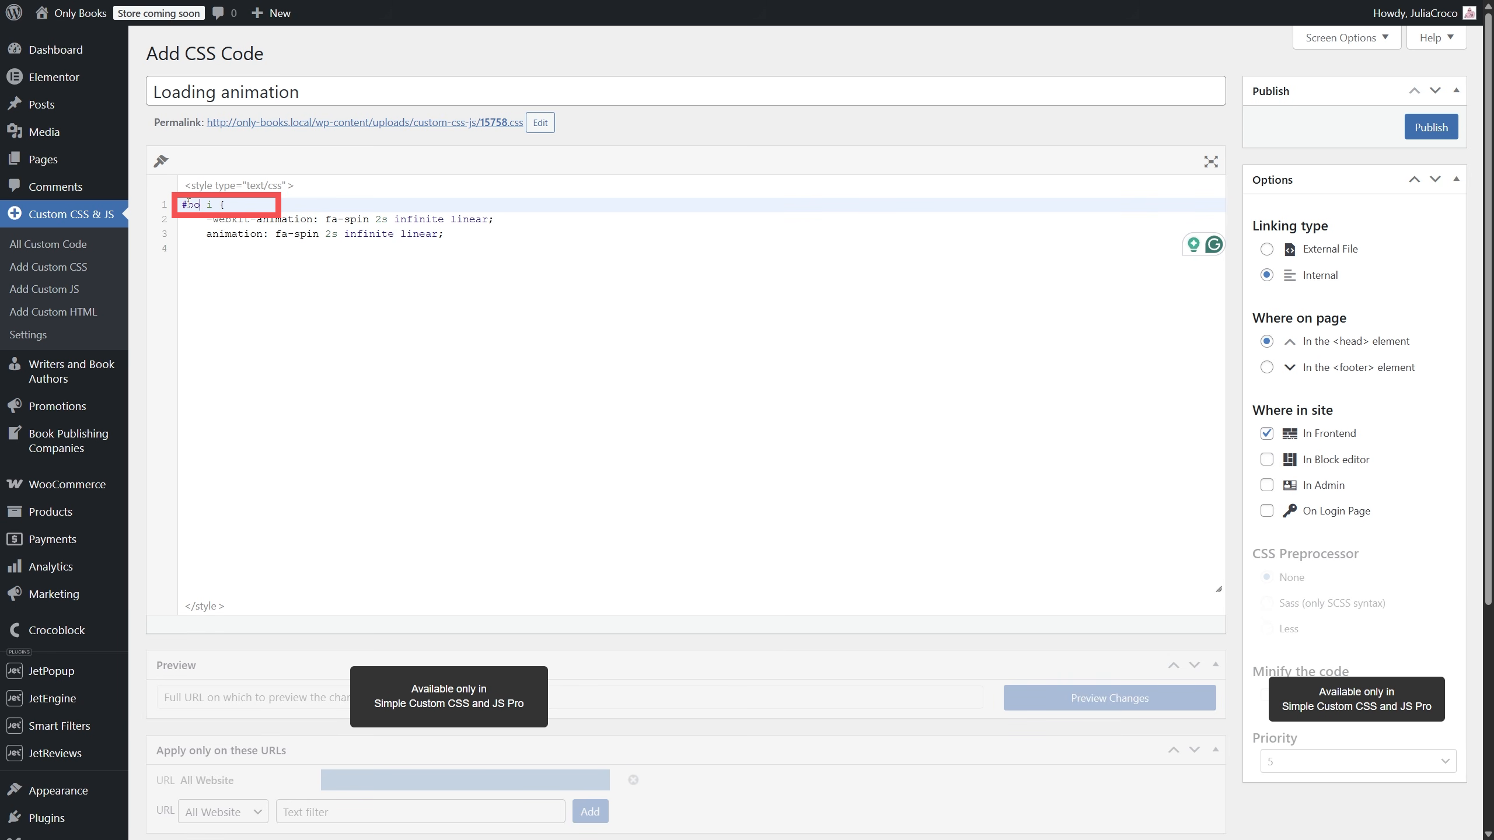
pyautogui.write('loader')
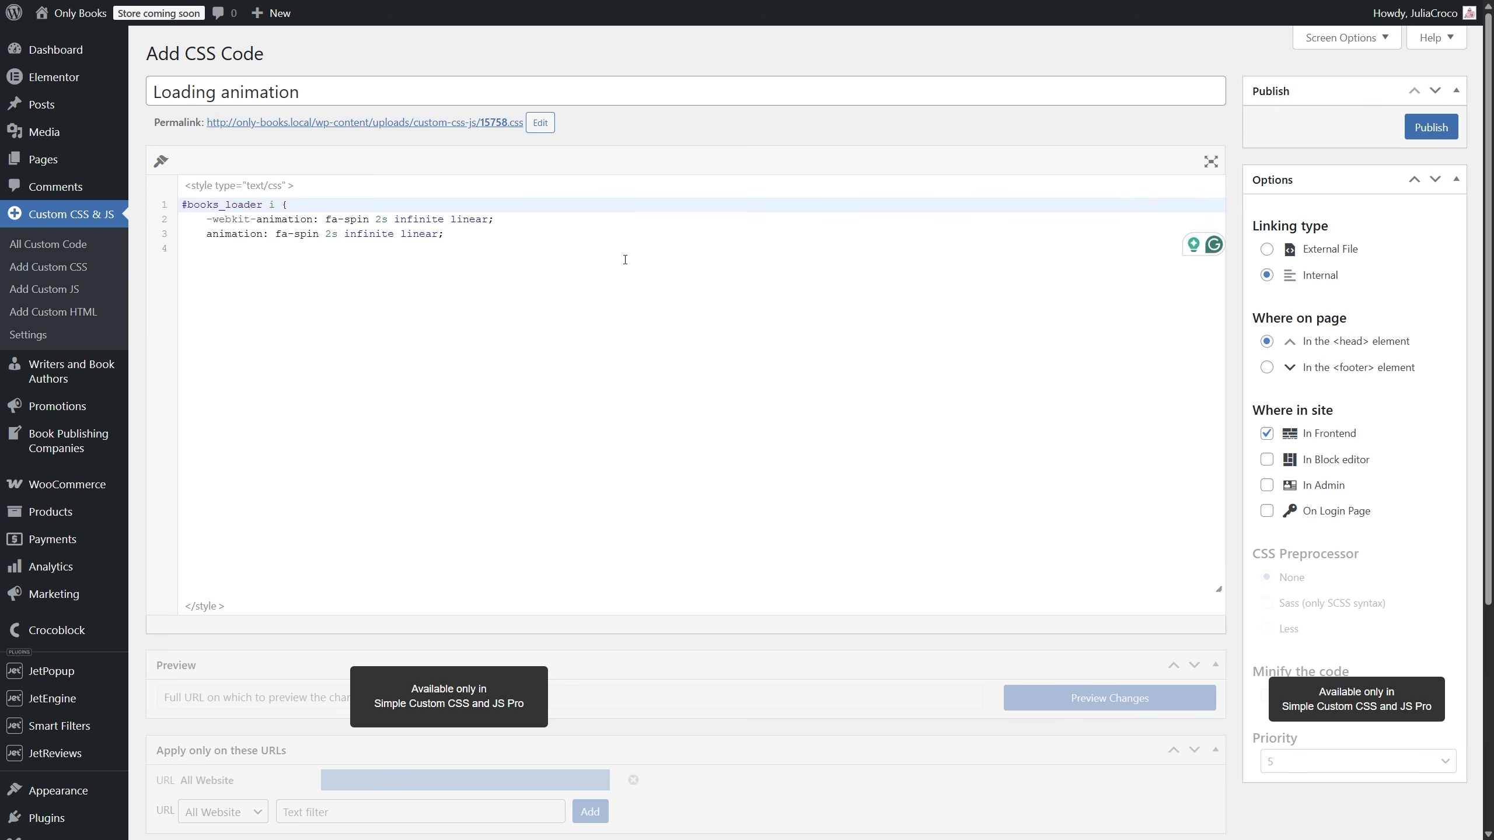
pyautogui.click(1432, 127)
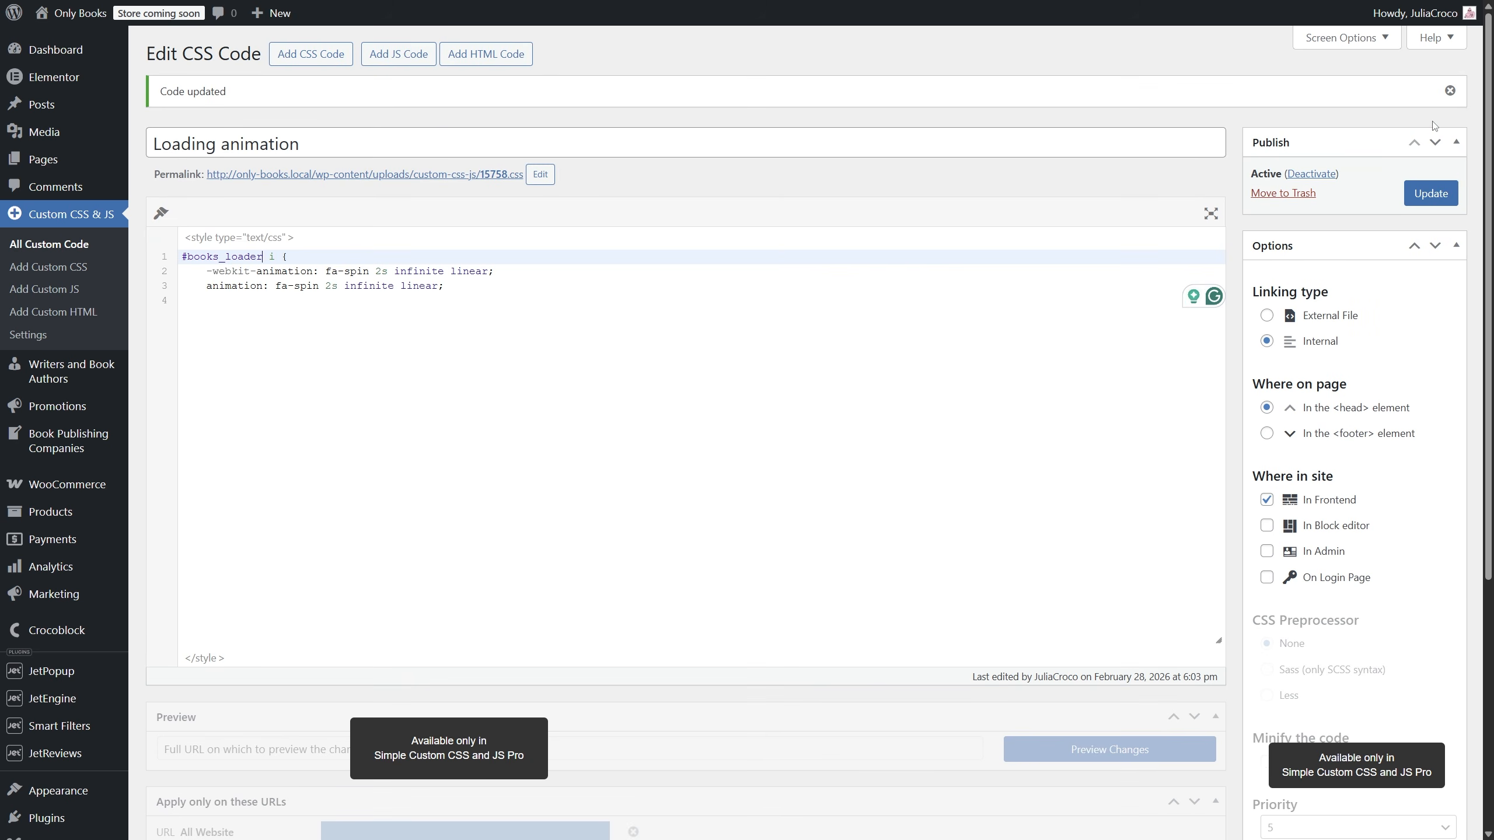
# Create another custom CSS code entry titled "Hiding loader".
pyautogui.click(312, 55)
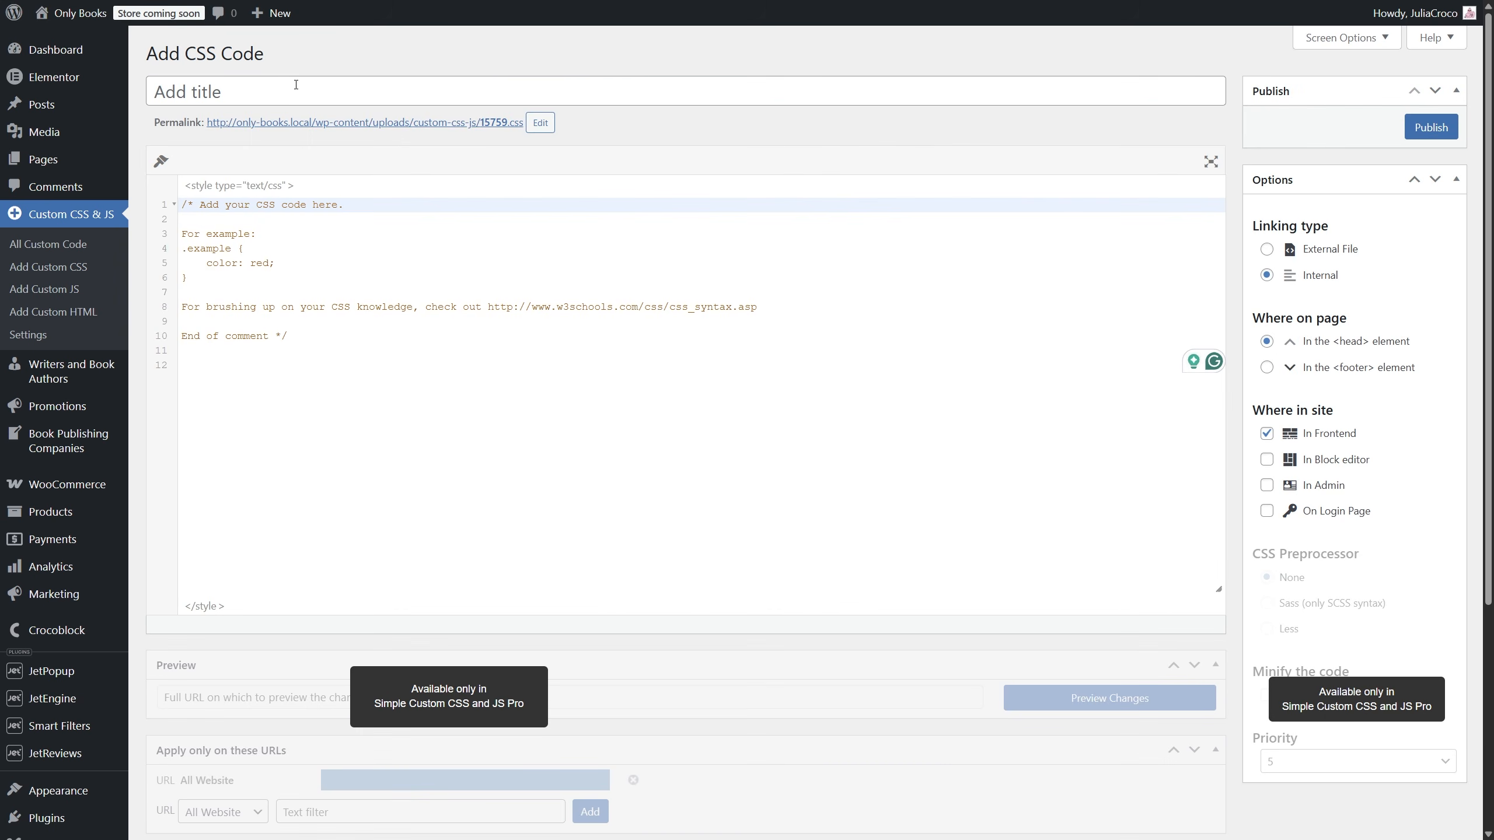
pyautogui.click(296, 86)
pyautogui.write('Hiding loader')
# Replace the placeholder CSS with a #books_loader rule set to display:none and a #books_loader i rule with the fa-spin 2s infinite linear animation.
pyautogui.moveTo(225, 350)
pyautogui.mouseDown()
pyautogui.moveTo(182, 204)
pyautogui.moveTo(218, 205)
pyautogui.moveTo(182, 205)
pyautogui.mouseUp()
pyautogui.write('#loading_icon {     display:none; } #loading_icon i {     -webkit-animation: fa-spin 2s infinite linear;     animation: fa-spin 2s infinite linear; }')
pyautogui.write('#books_loade')
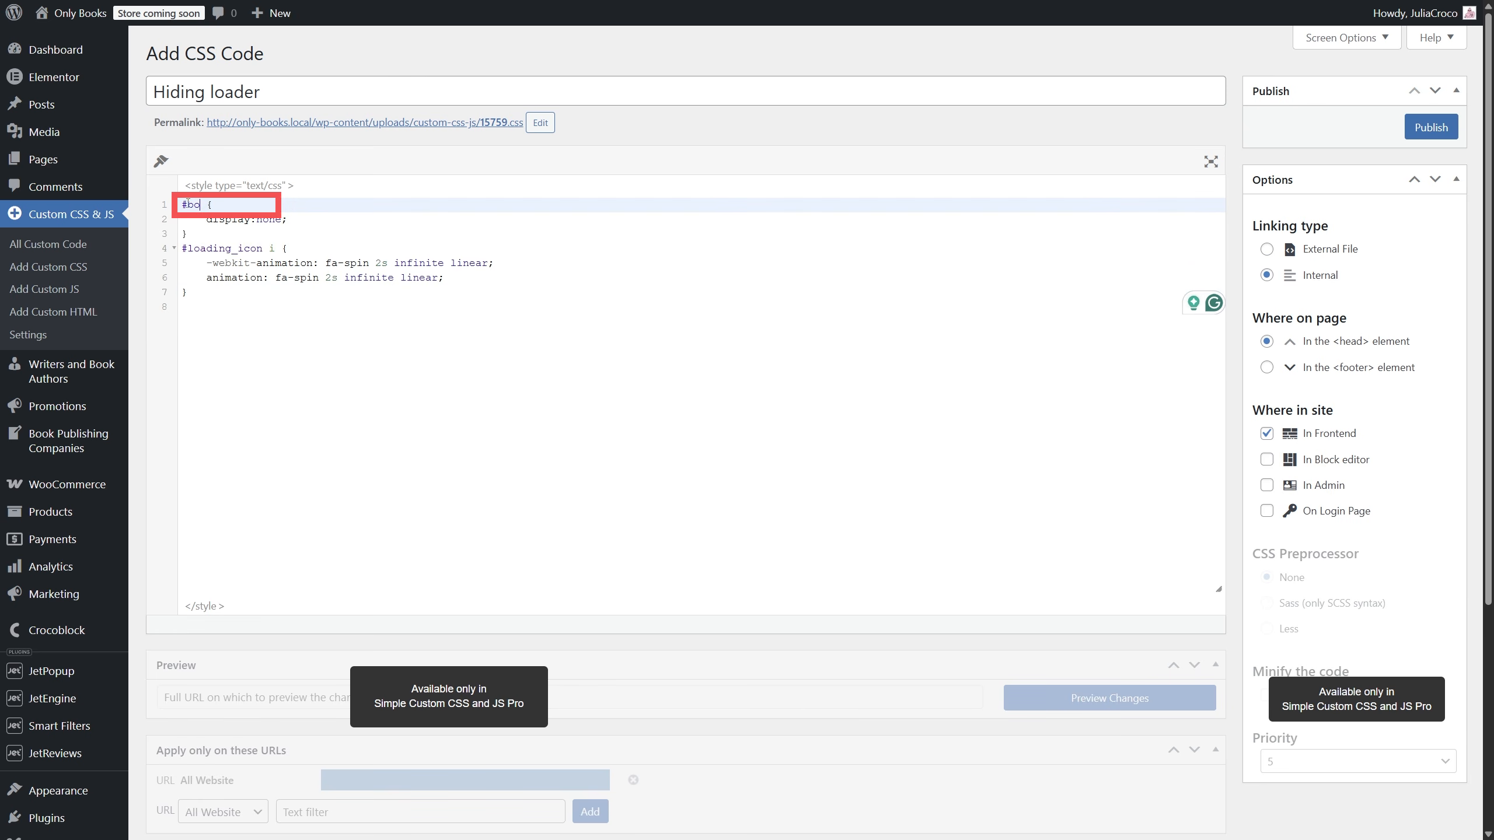
pyautogui.write('r')
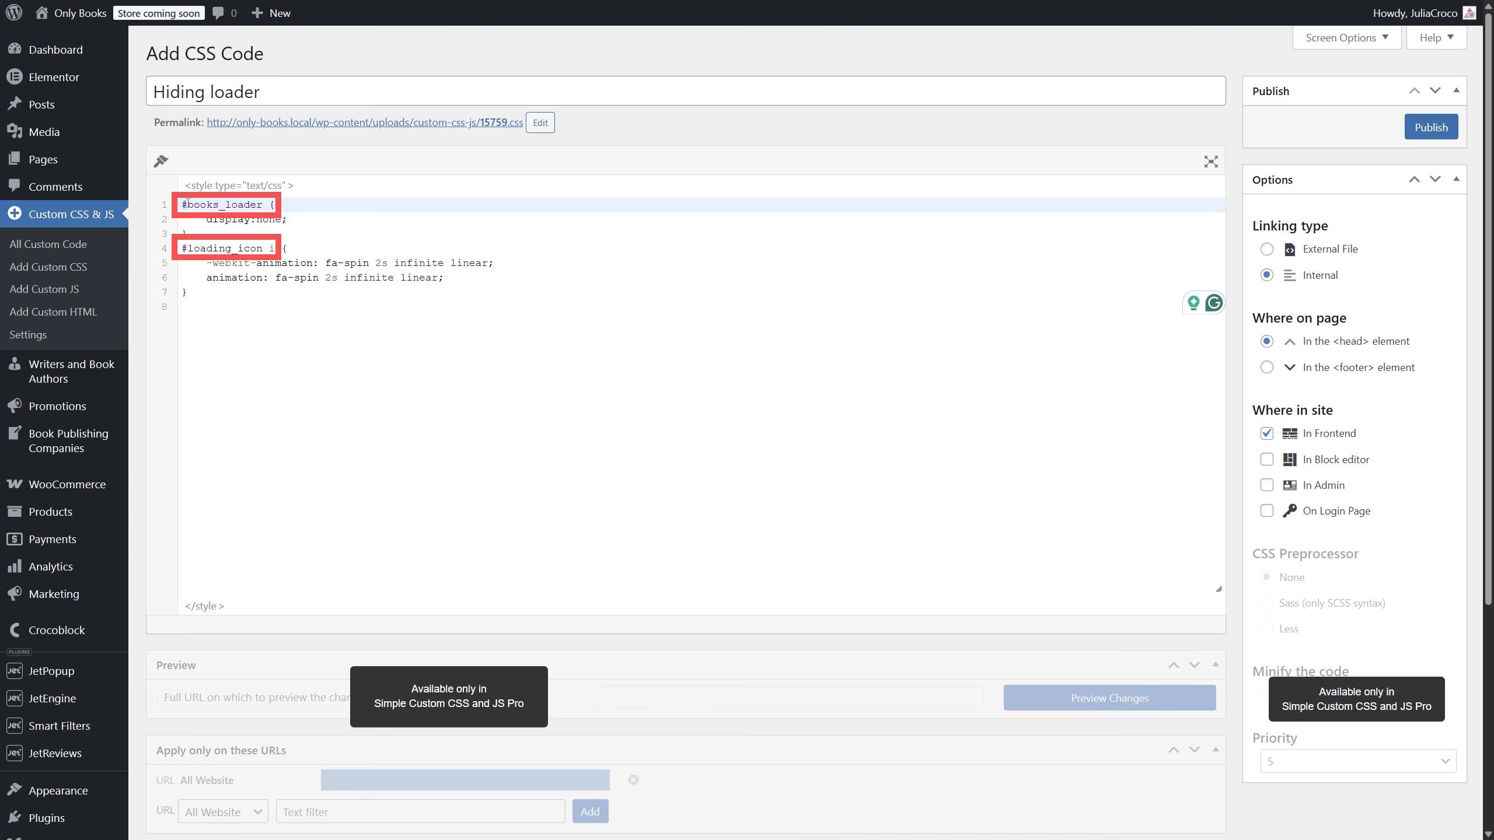
pyautogui.moveTo(260, 248); pyautogui.dragTo(187, 248)
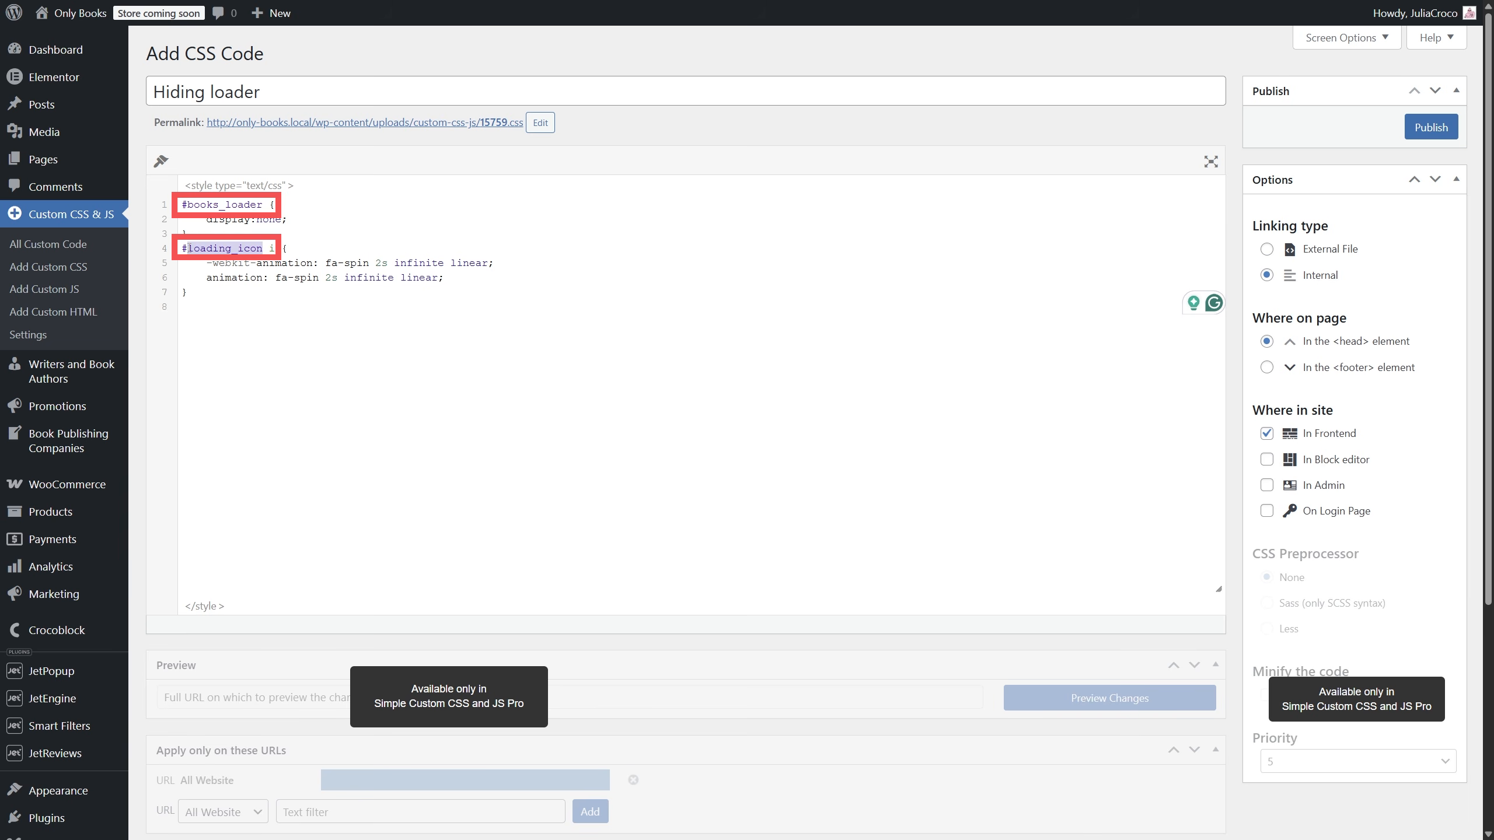
pyautogui.write('books_loader')
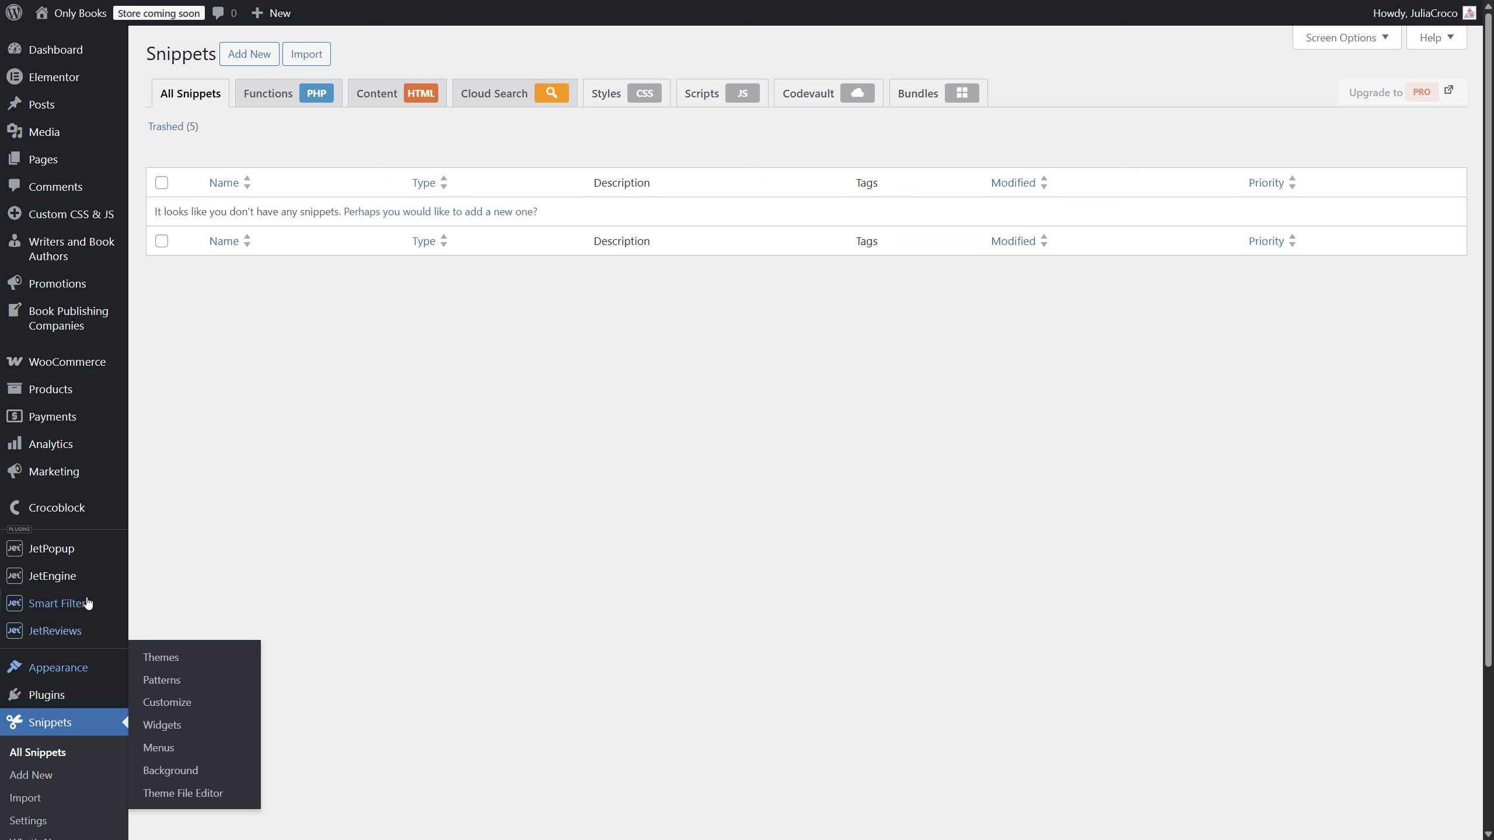
# Add a PHP snippet titled "Books loader animation" containing the wp_footer function that toggles the spinner and listing on JetSmartFilters loading events.
pyautogui.click(257, 54)
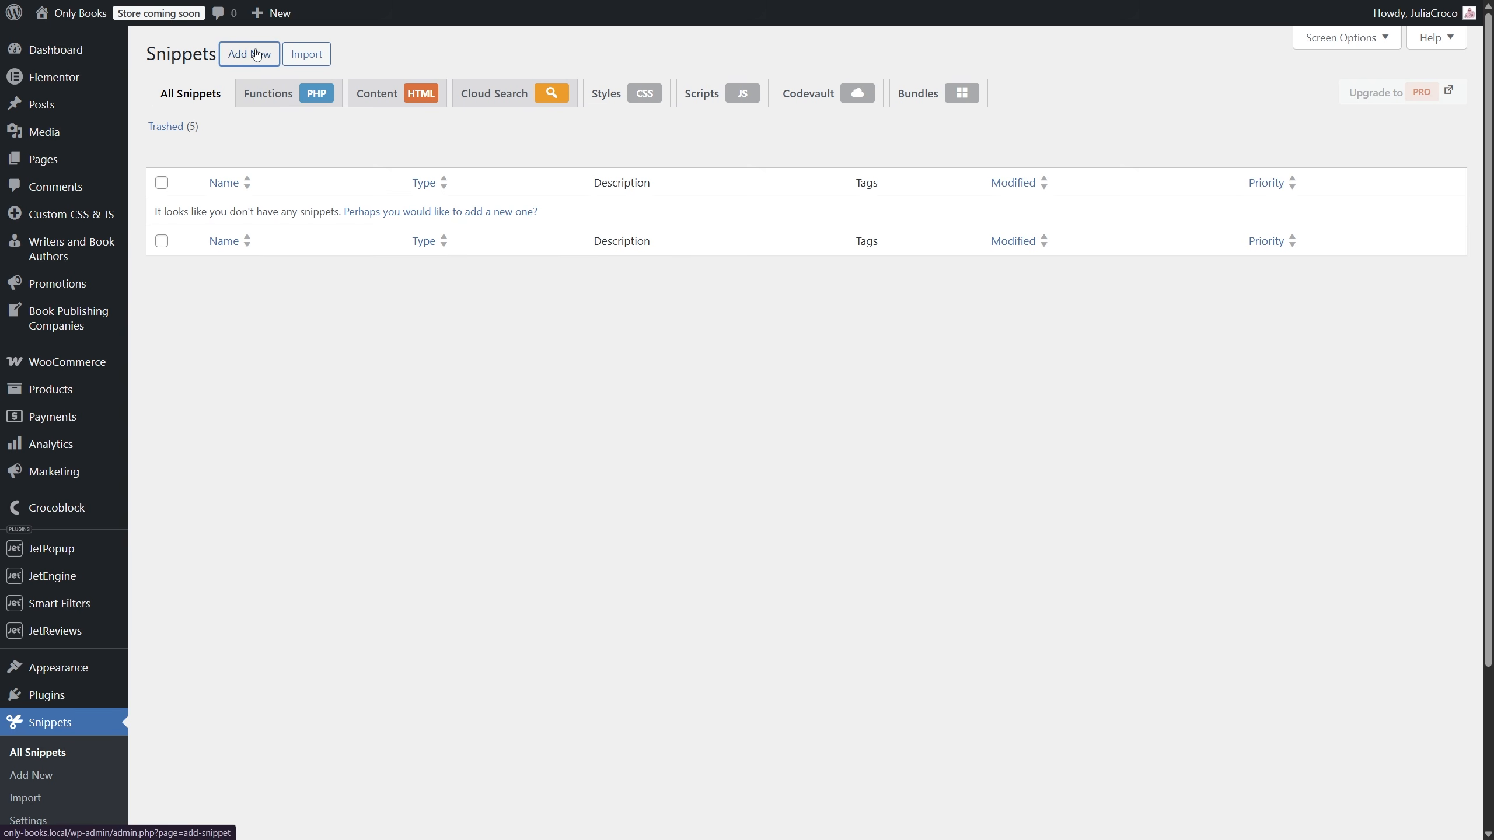
pyautogui.click(267, 119)
pyautogui.write('B')
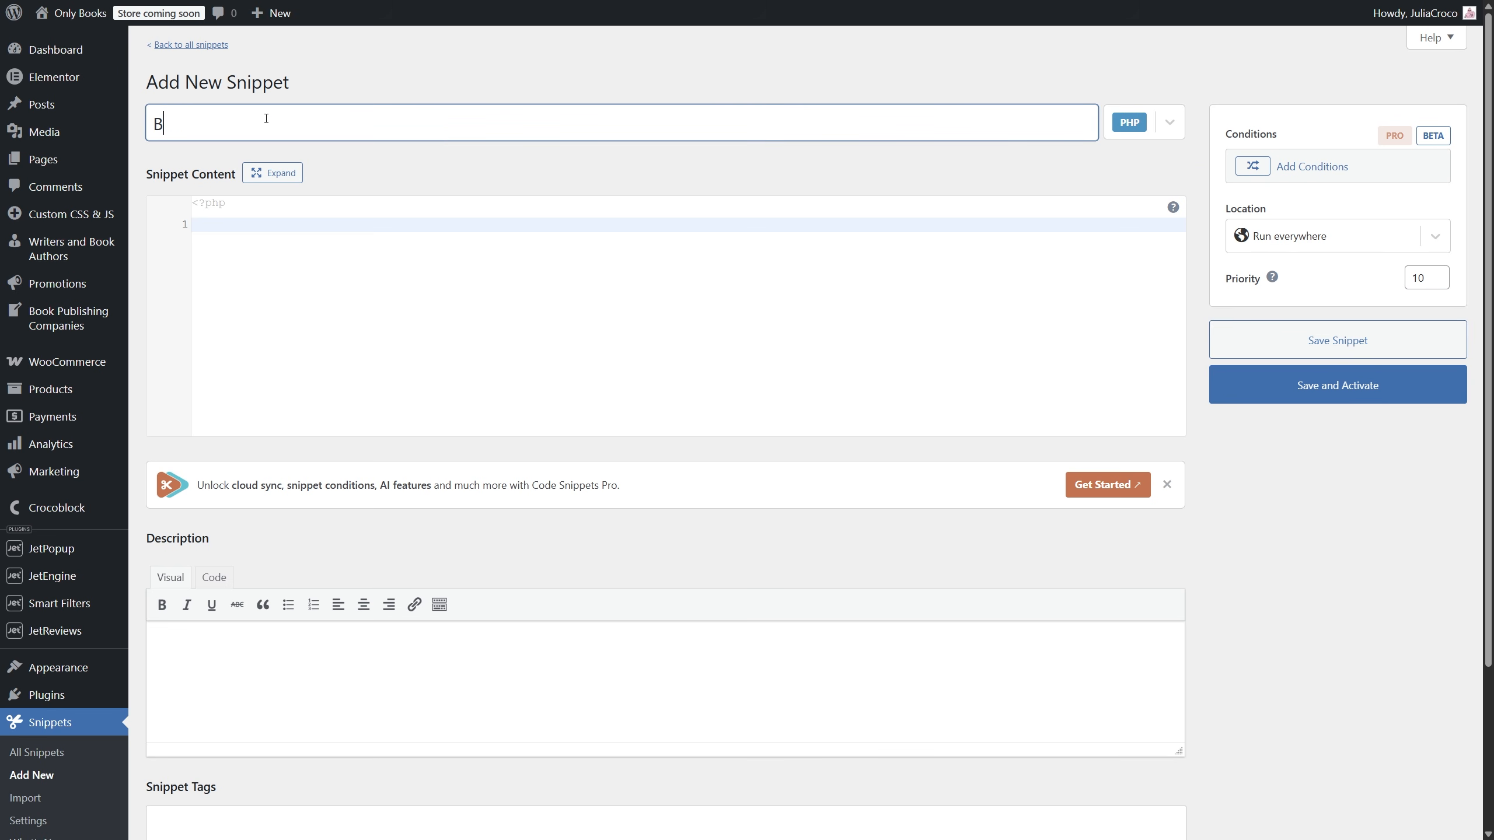
pyautogui.write('ooks loader animation')
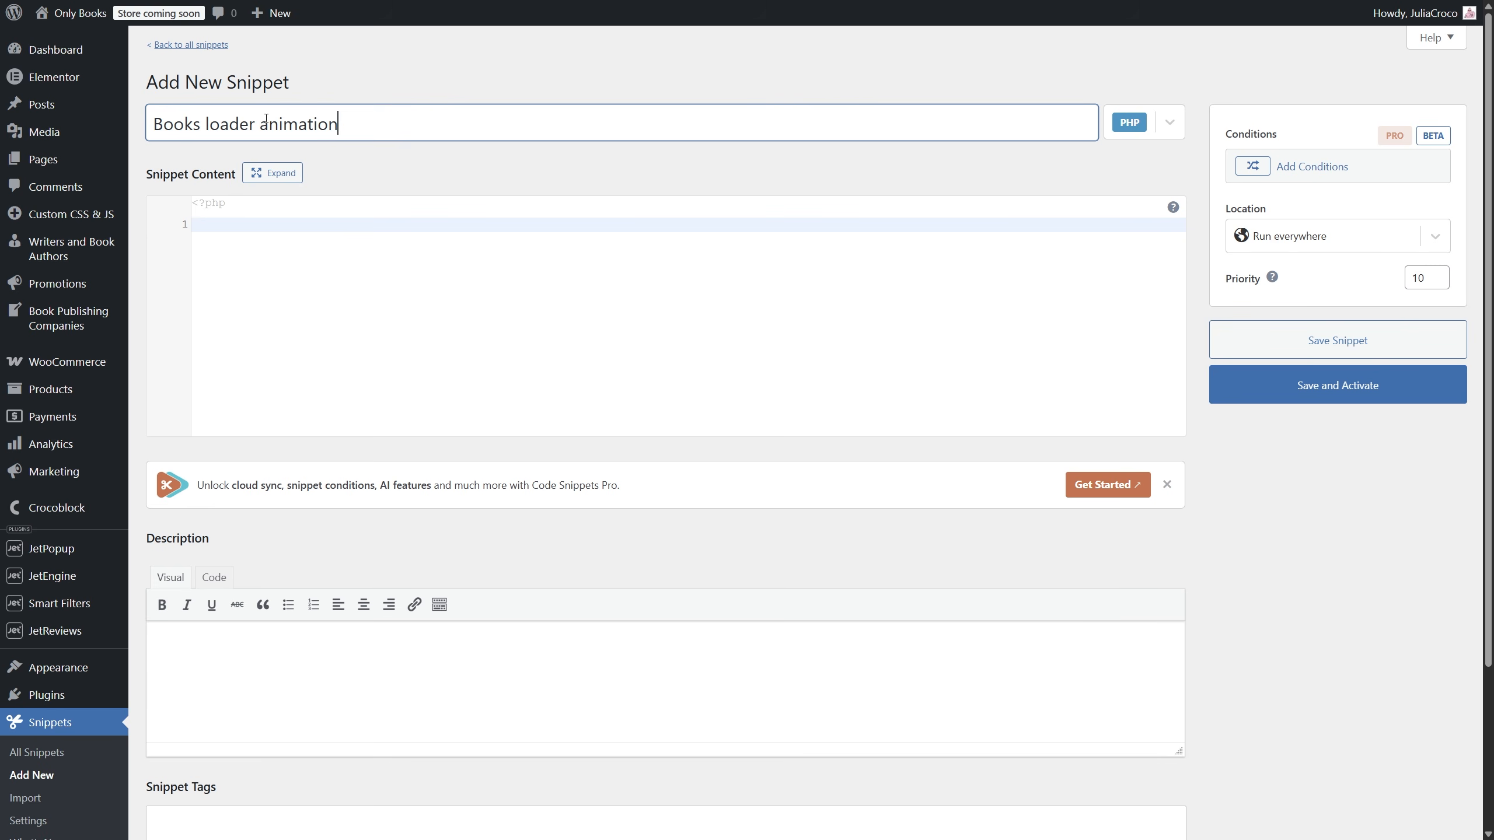
pyautogui.click(246, 225)
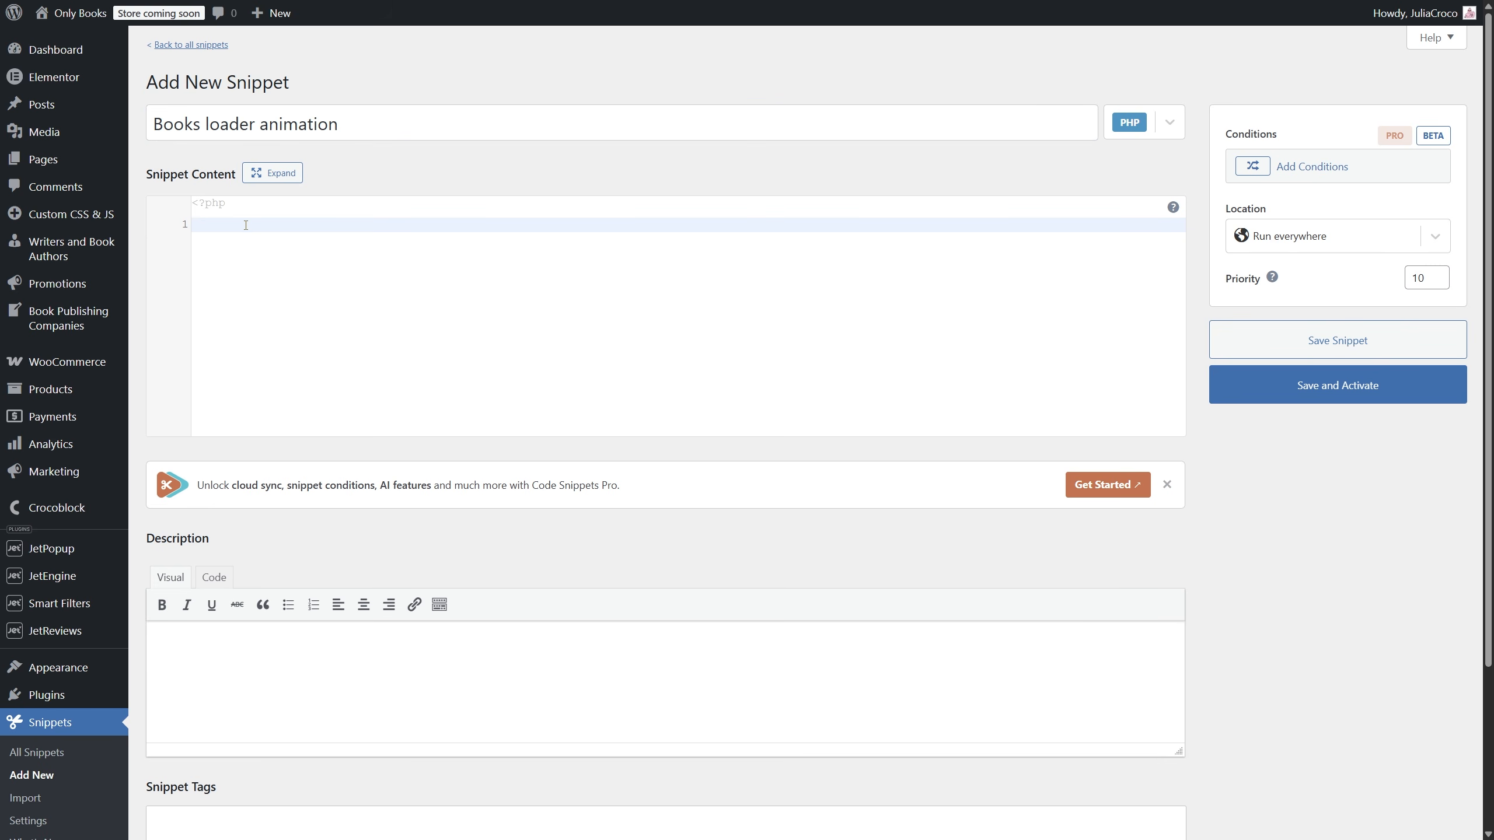
pyautogui.write("add_action( 'wp_footer', 'itchycode_enhance_jetsmartfilters_loading_spinner' );  function itchycode_enhance_jetsmartfilters_loading_spinner() {     //Only target on one of my page, jetsmartfilter-jetlisting-custom-spinner is my page slug     if( ! is_page('jetsmartfilter-jetlisting-custom-spinner') ) return;      ?>         <script>             document.addEventListener('DOMContentLoaded', function() {                 (($)=>{                     //We must wait for the jQuery ready event because JetSmartFilters is not initialized yet                     $(document).ready(function(){                          //Get the spinner container                         const spinnerContainer = document.getElementById('itchy-loader');                          //Get the listing container                         const listingContainer = document.getElementById('my-product-listing');                          if(spinnerContainer && listingContainer) {                              //Subscribe start loading event bus by JetSmartFilters                             window.JetSmartFilters.events.subscribe('ajaxFilters/start-loading', ()=>{                                 spinnerContainer.style.display = 'flex';                                 listingContainer.style.display = 'none';                             })                              //Subscribe end loading event bus by JetSmartFilters                             window.JetSmartFilters.events.subscribe('ajaxFilters/end-loading', ()=>{                                 spinnerContainer.style.display = 'none';                                 listingContainer.style.display = 'flex';                             })                         }                      })                 })(jQuery)             });         </script>     <?php }  ?>")
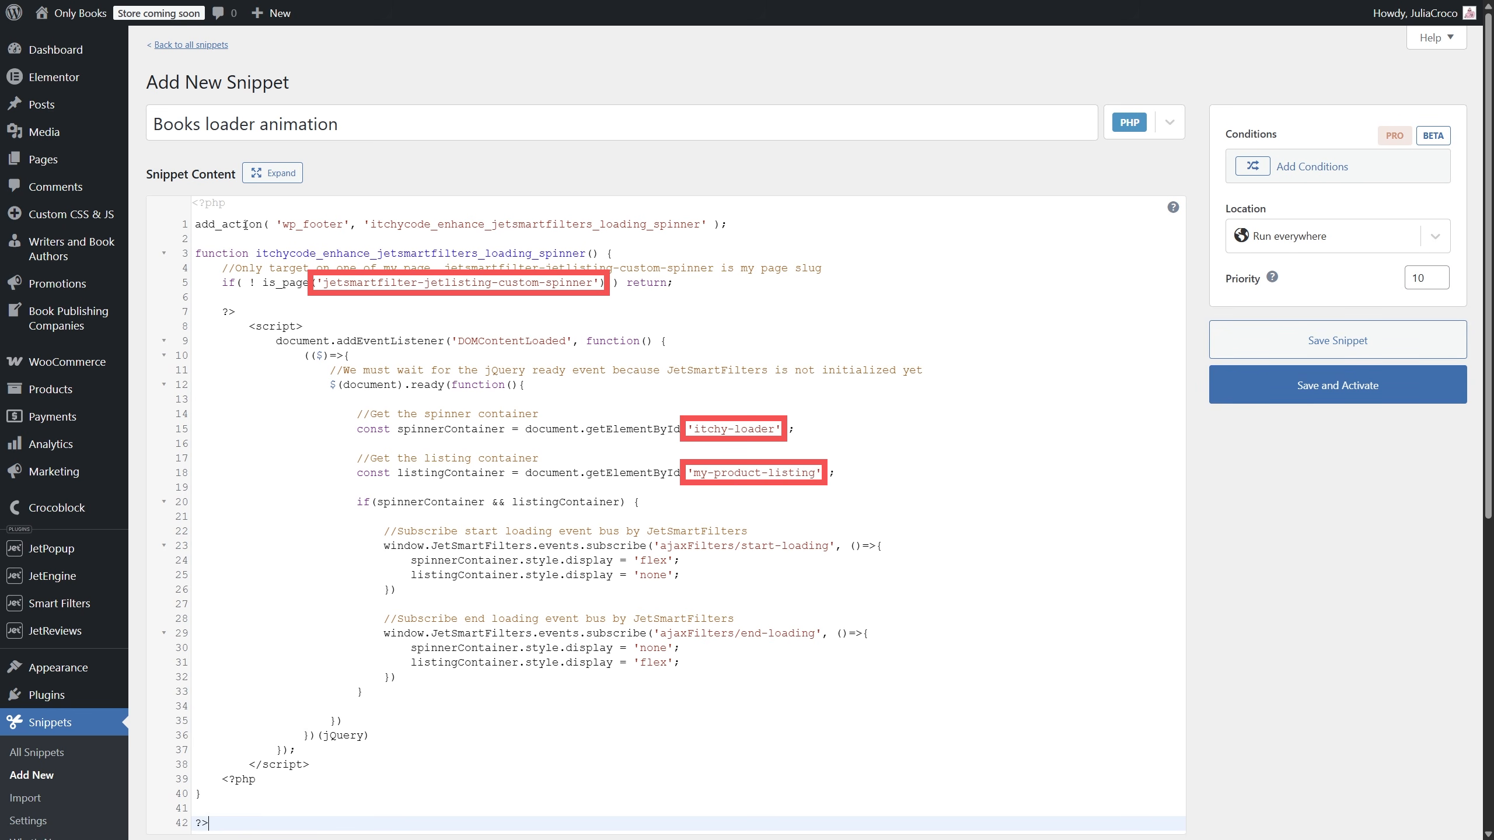
# Set the snippet's is_page slug to books-page and the spinner container's element ID to books_loader.
pyautogui.moveTo(591, 287); pyautogui.dragTo(325, 284)
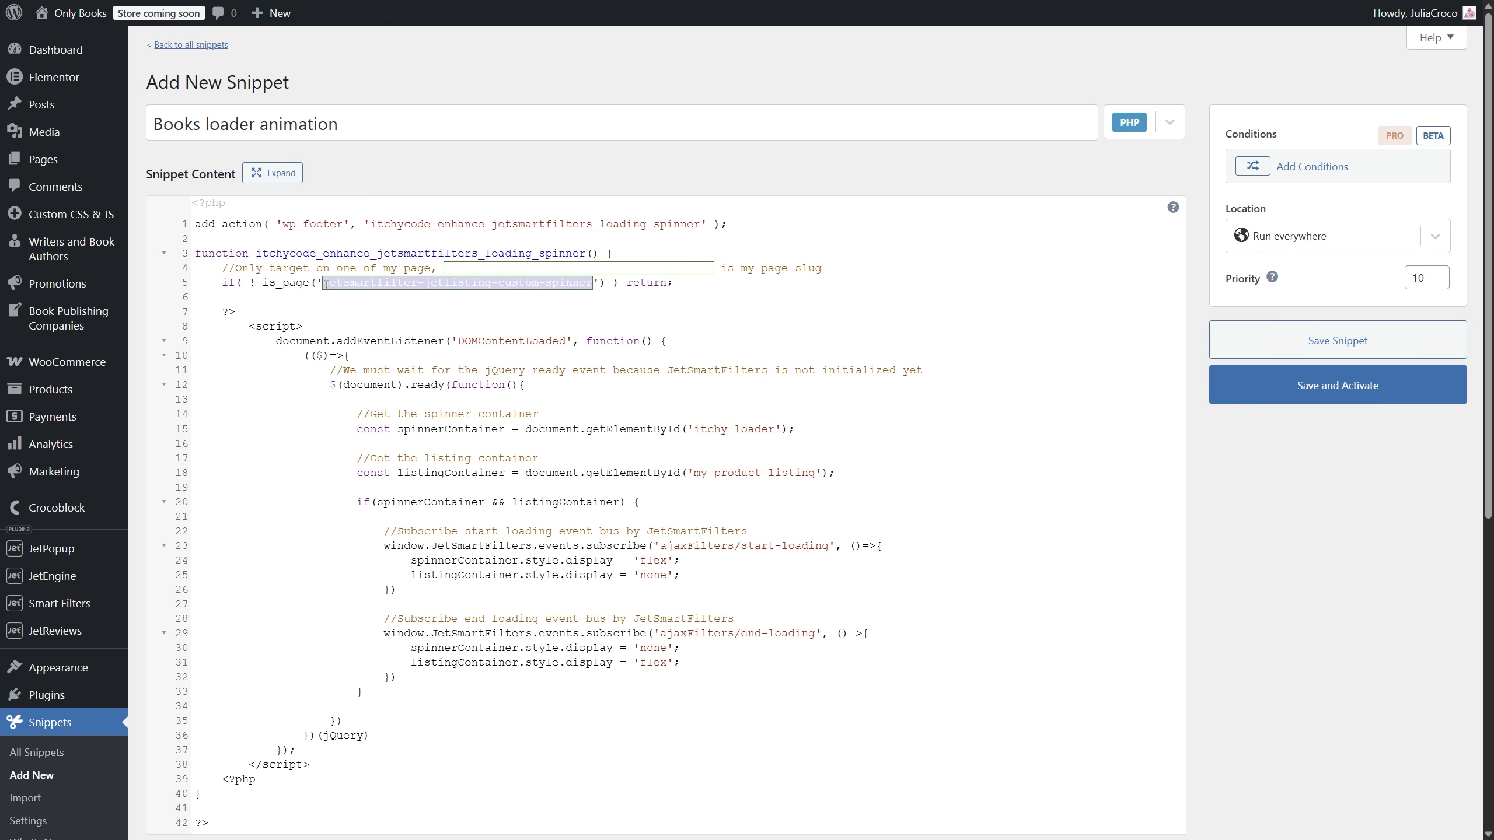
pyautogui.write('books-page')
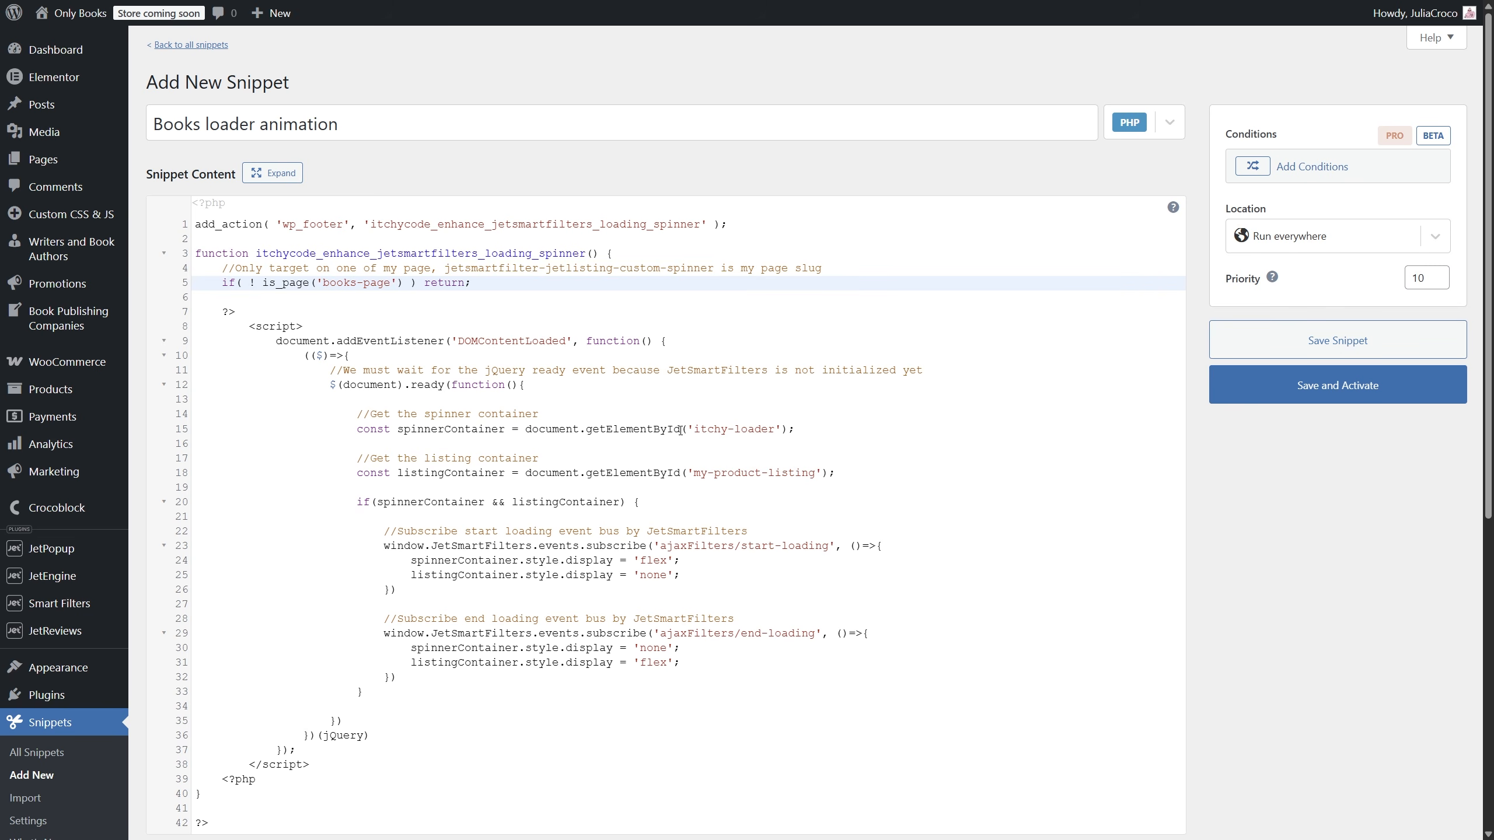
pyautogui.moveTo(775, 430); pyautogui.dragTo(696, 433)
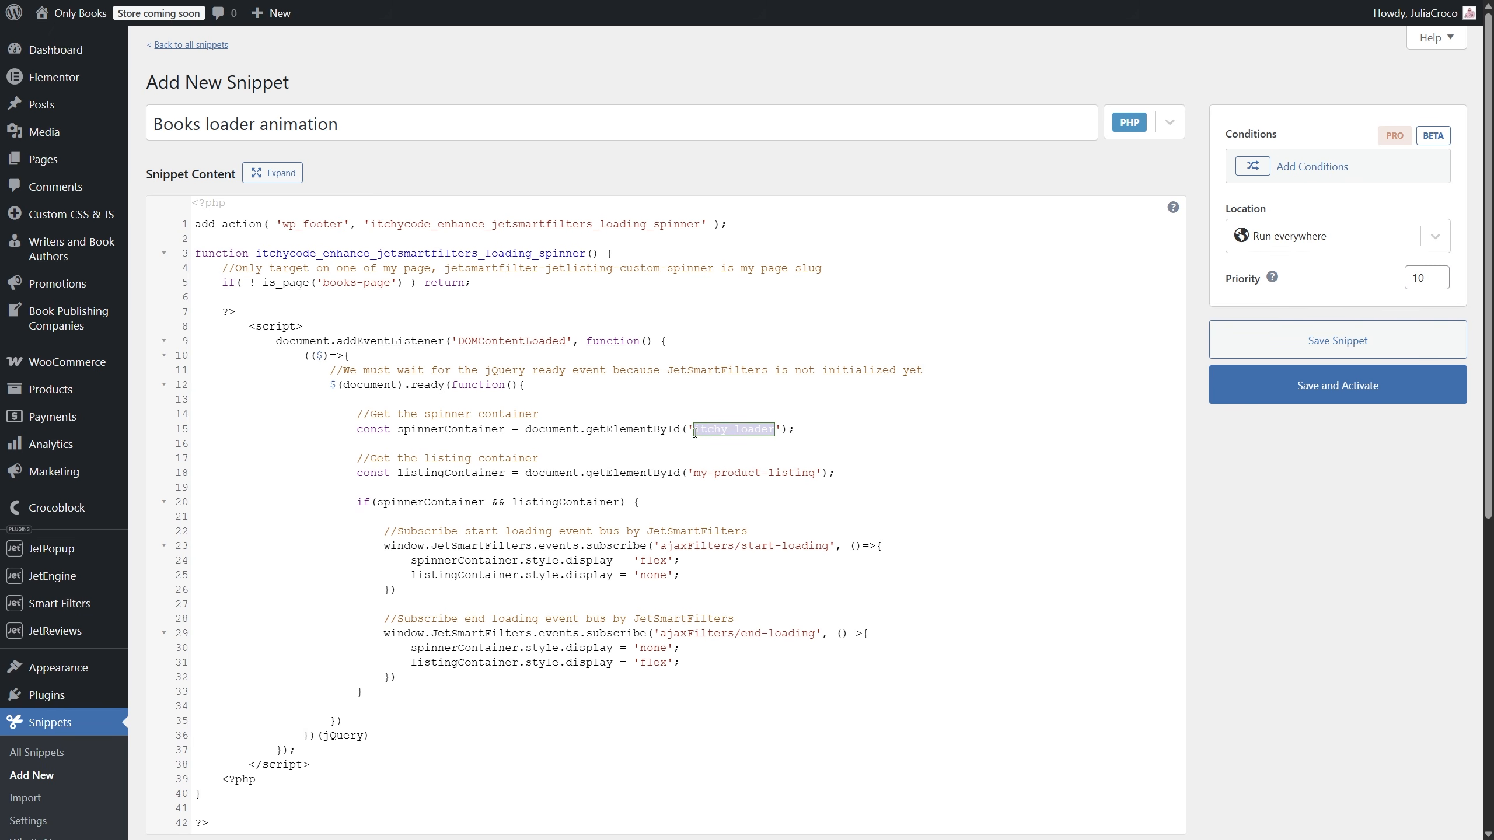
pyautogui.write('books_loa')
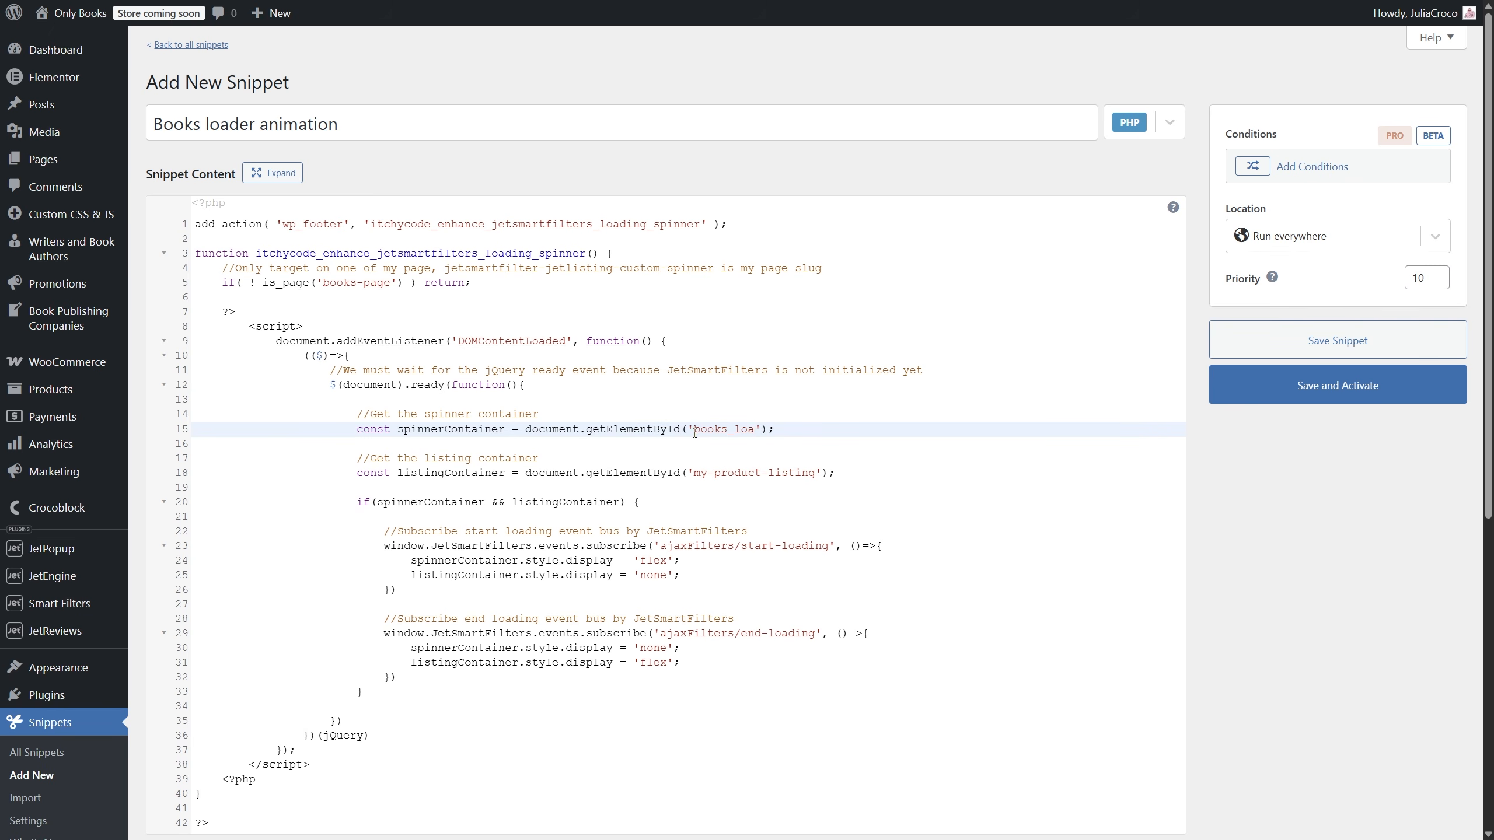
pyautogui.write('der')
# Set the listing container's element ID to books_grid, and save and activate the snippet.
pyautogui.moveTo(813, 474); pyautogui.dragTo(694, 478)
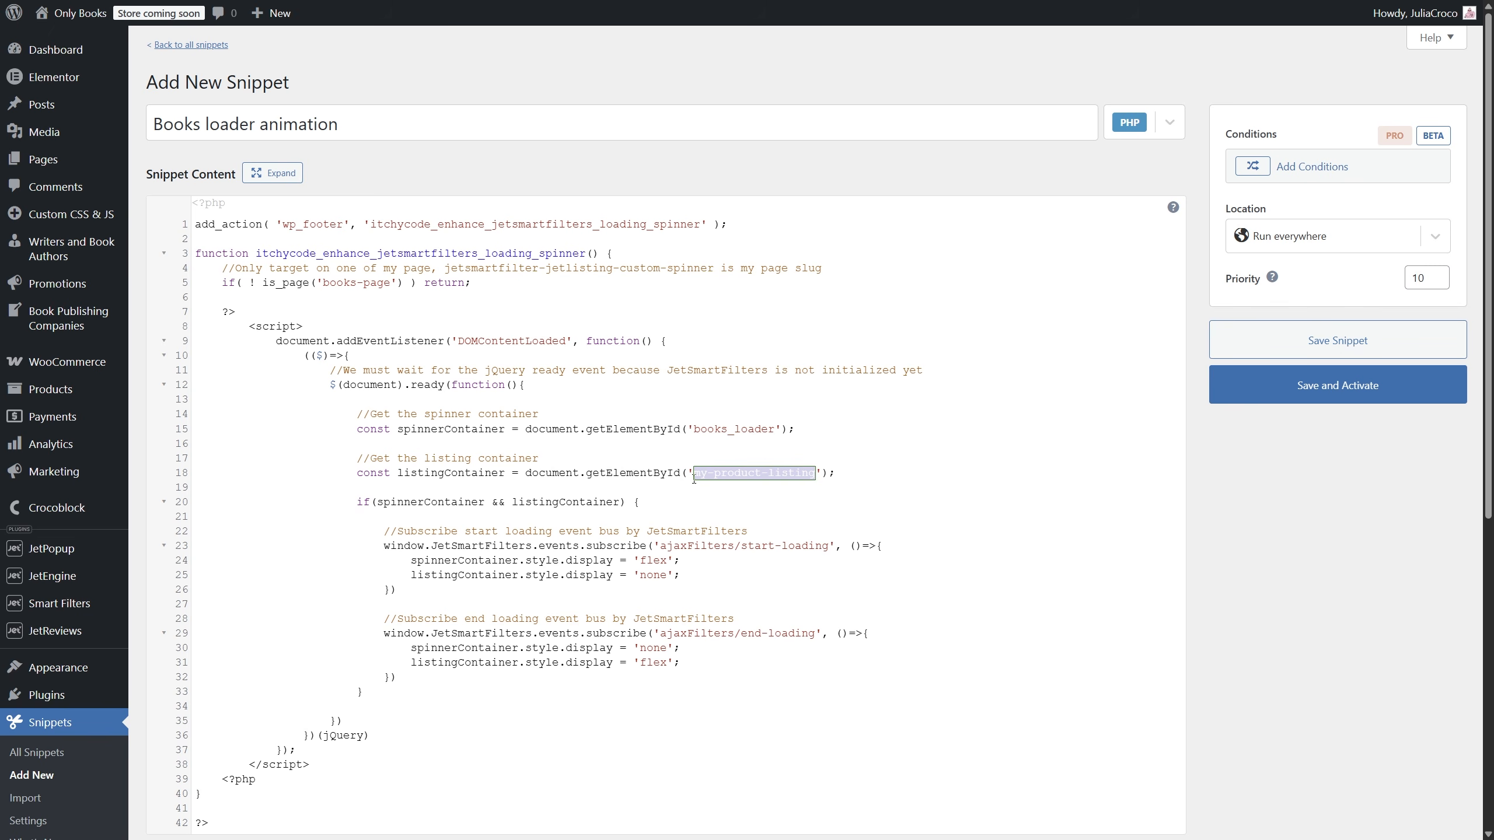
pyautogui.write('books_grid')
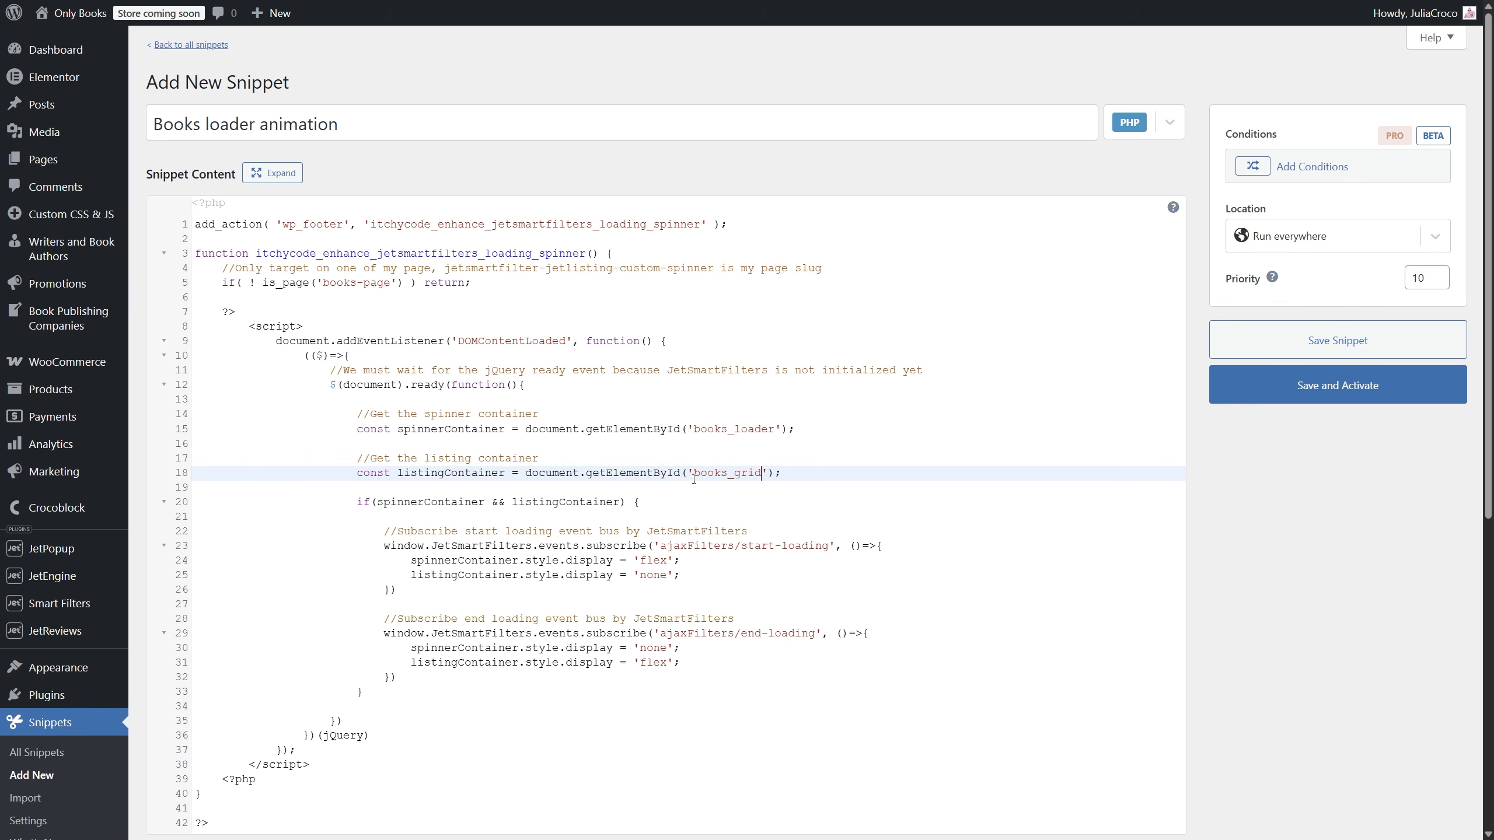
pyautogui.click(1276, 387)
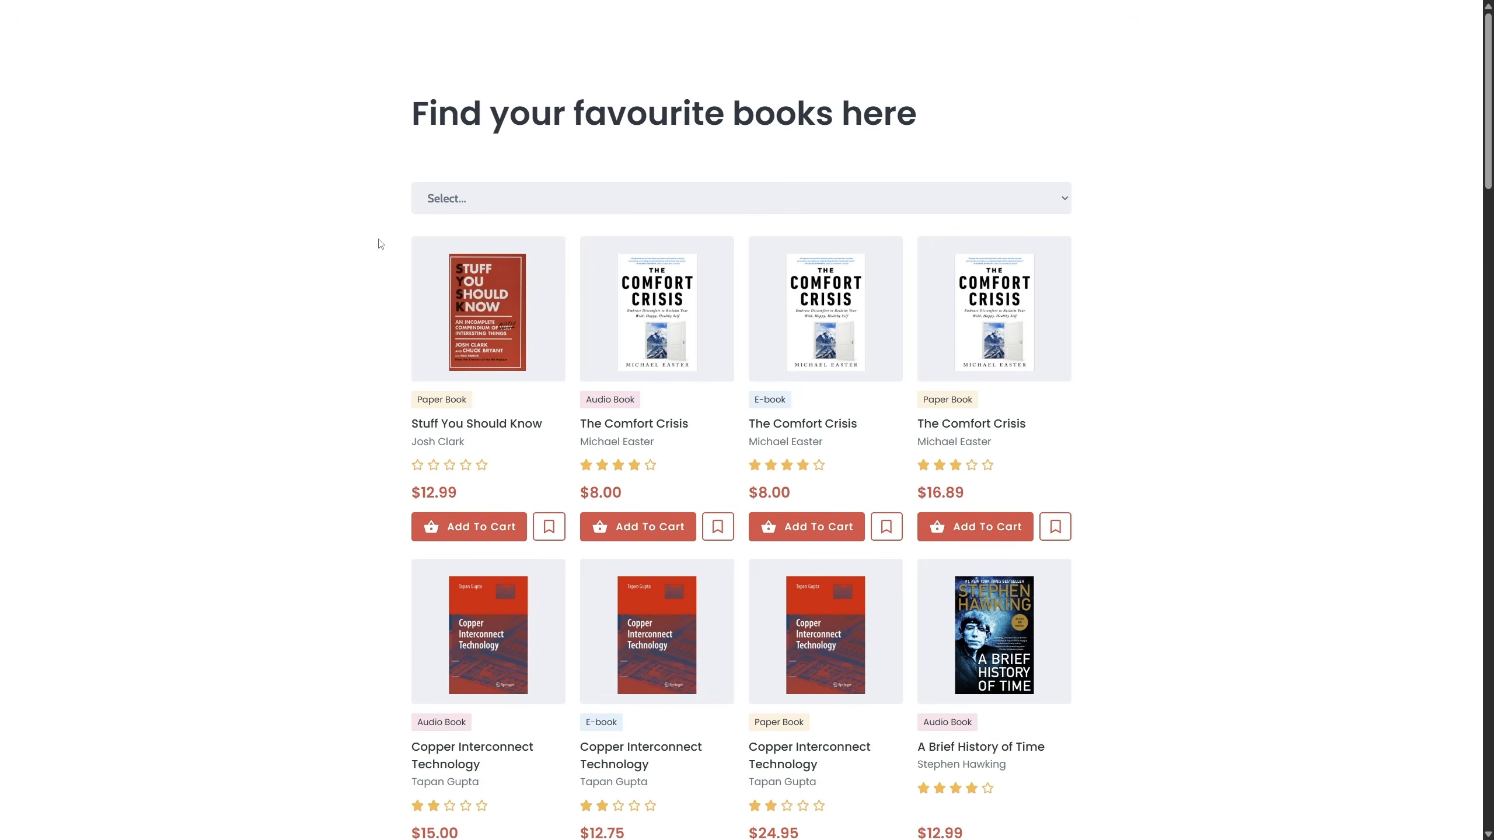
# Test the loading indicator on the live books page by filtering for Audio Book, E-book and Paper Book in turn.
pyautogui.click(521, 199)
pyautogui.click(537, 242)
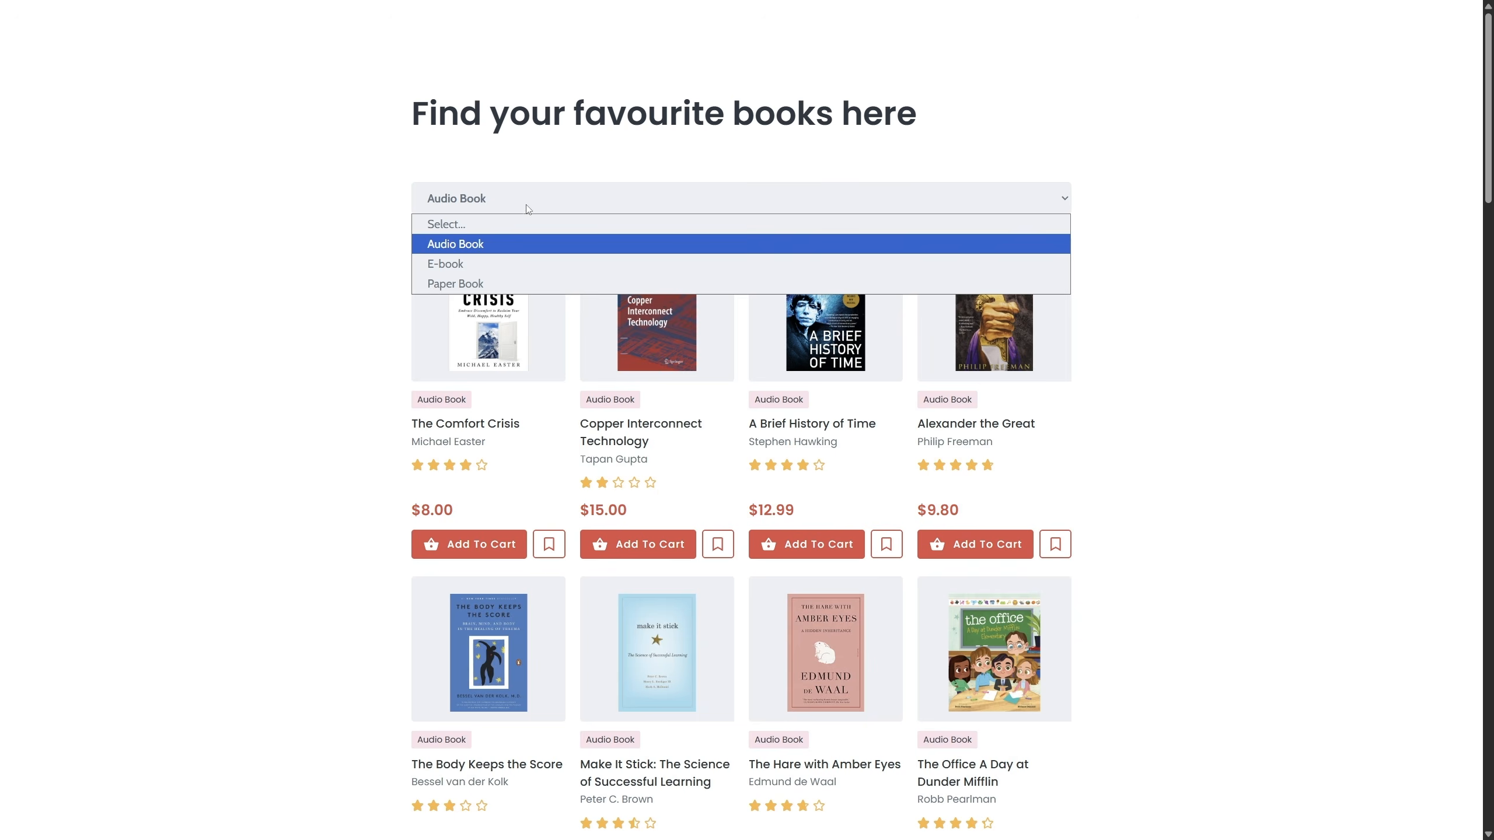
pyautogui.click(540, 263)
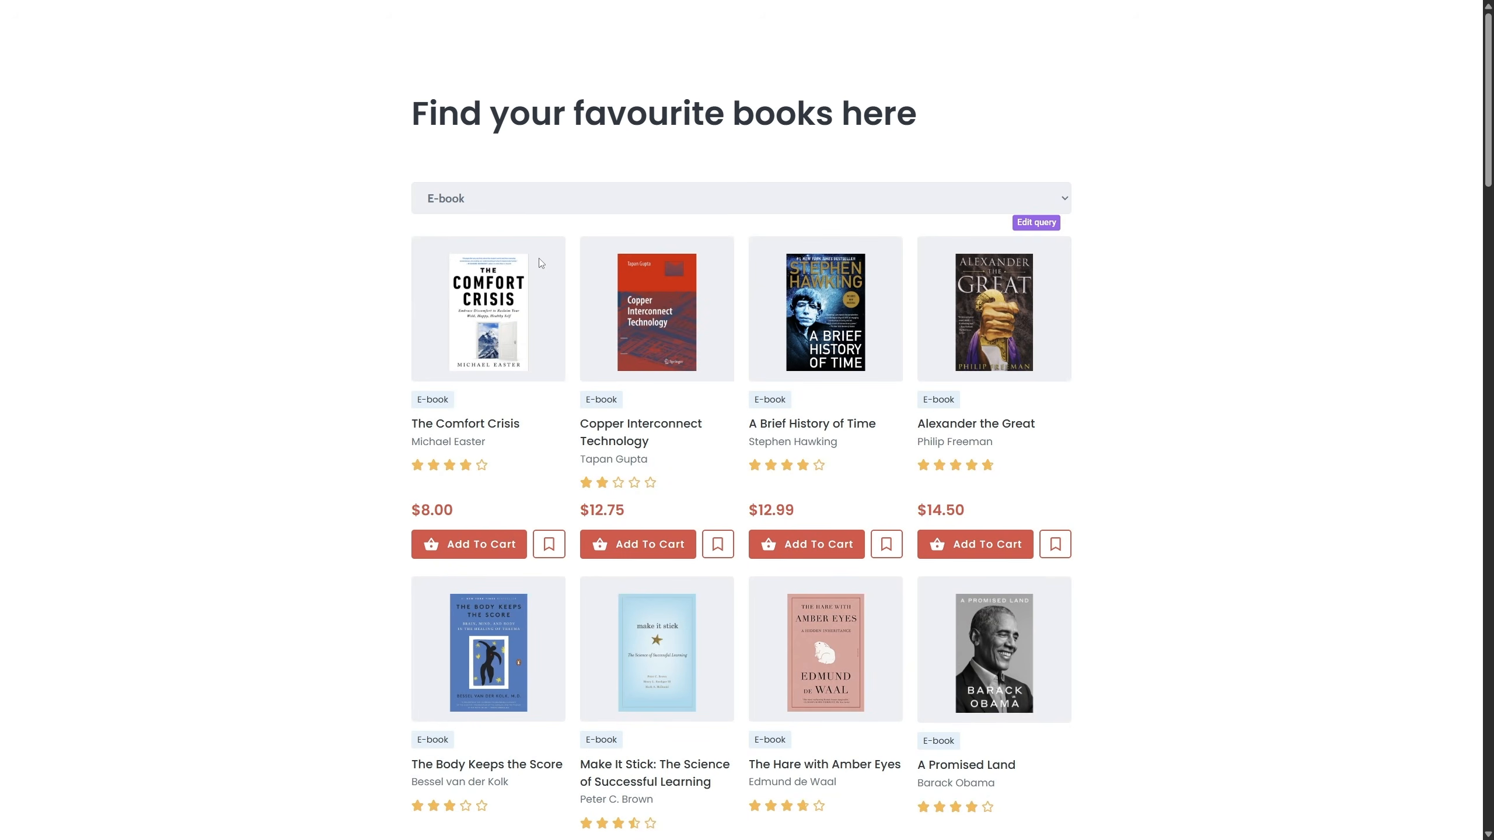
pyautogui.click(525, 198)
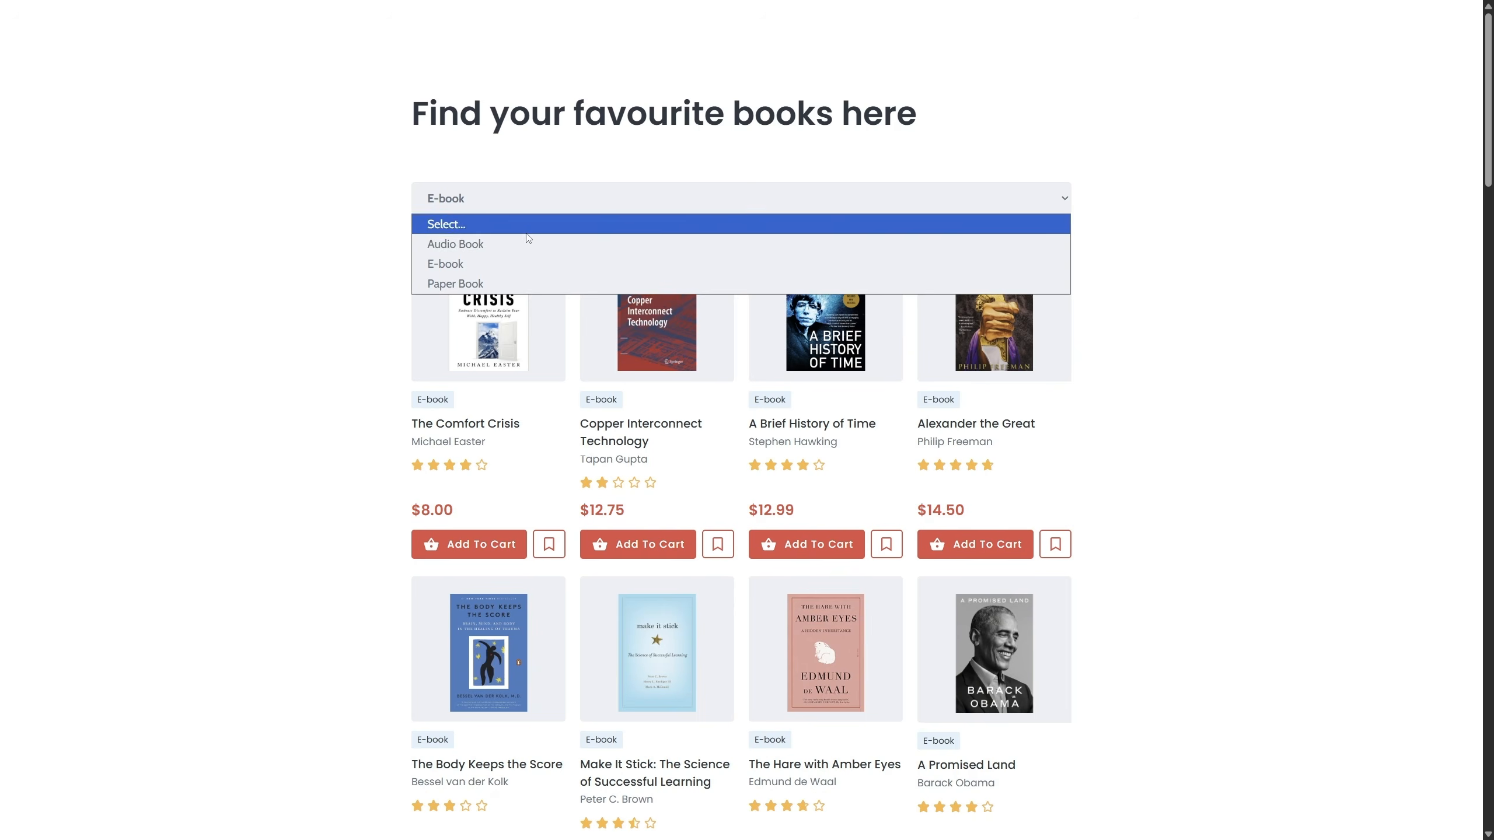
pyautogui.click(528, 279)
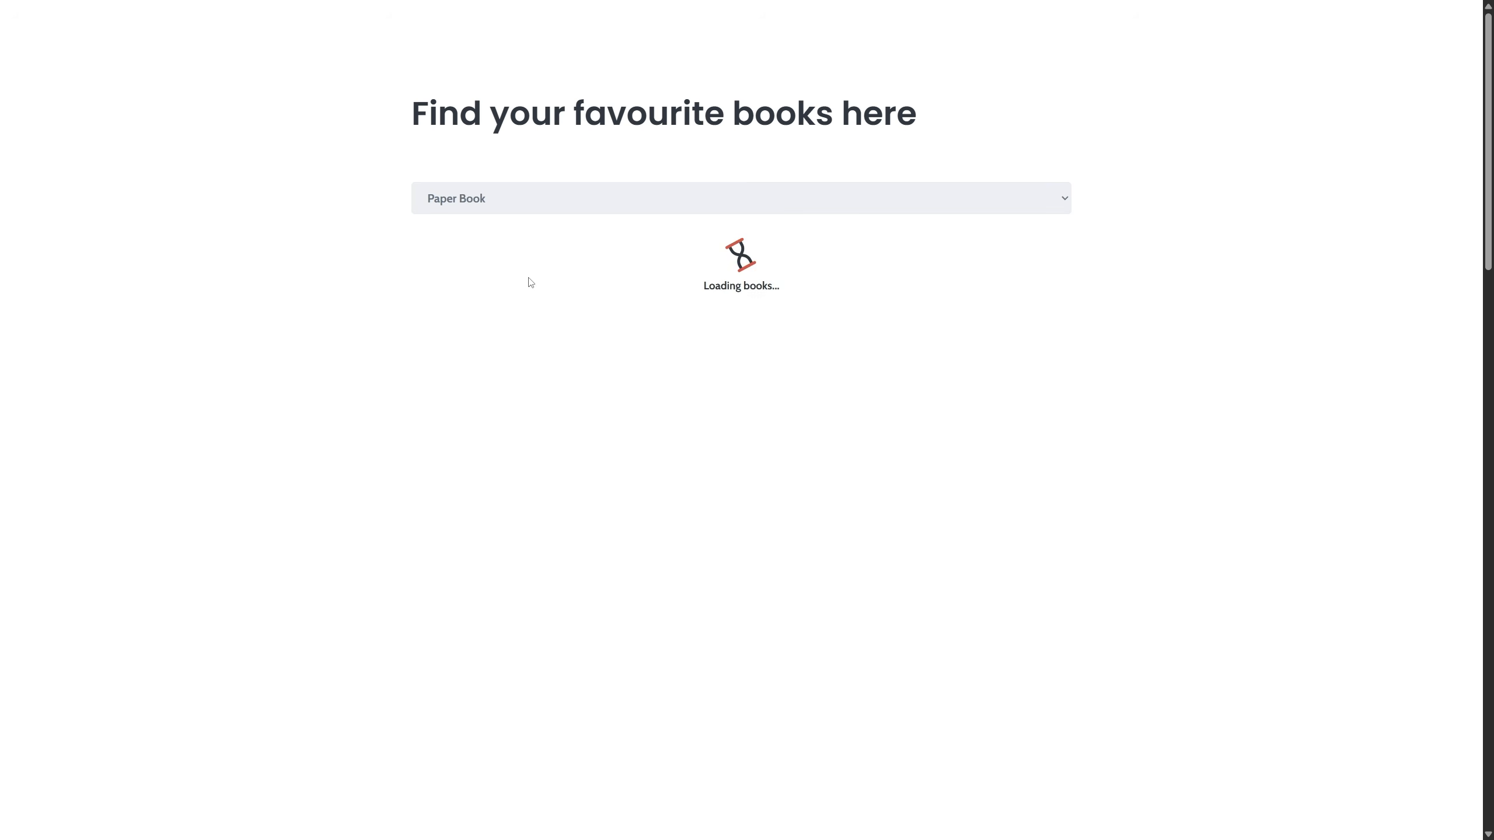